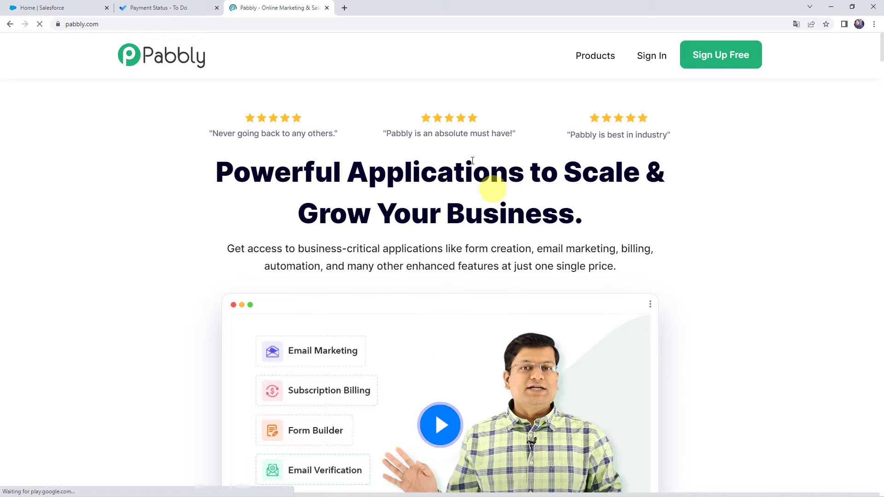
Go to the Pabbly Connect product page, sign in, and access the Pabbly Connect dashboard
{"action": "left_click", "coordinate": [584, 55]}
{"action": "left_click", "coordinate": [299, 209]}
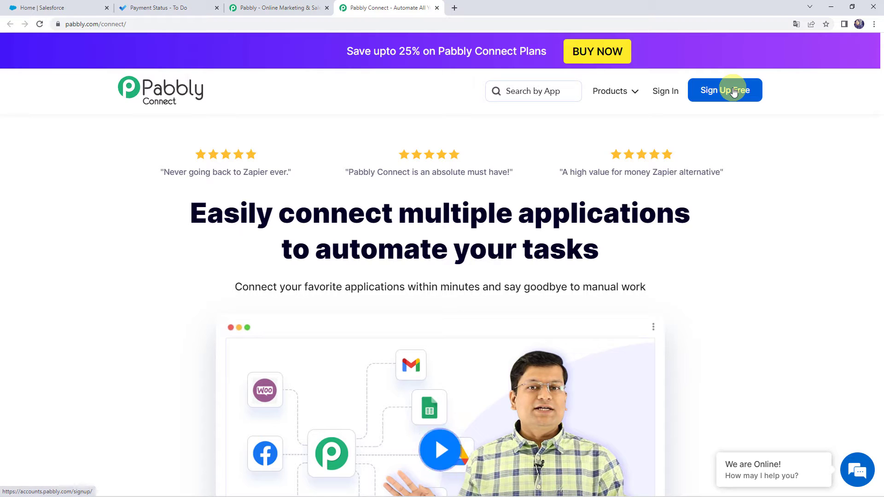
{"action": "left_click", "coordinate": [665, 91]}
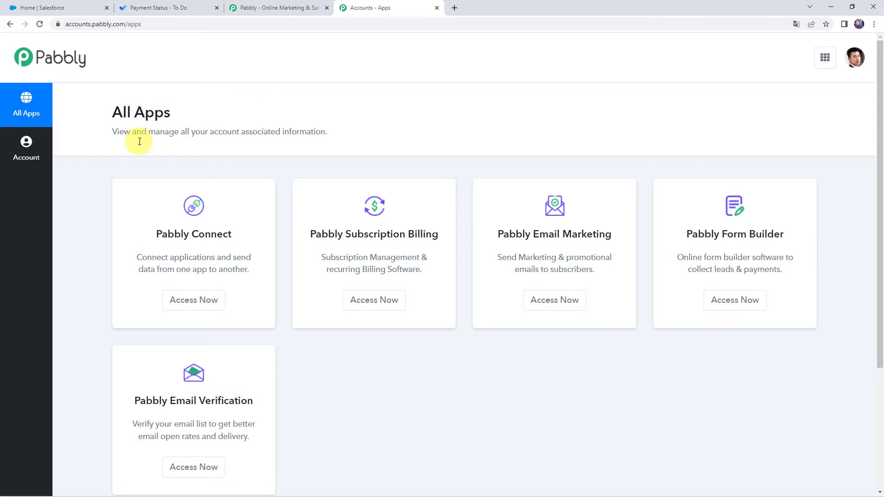
{"action": "left_click", "coordinate": [198, 306]}
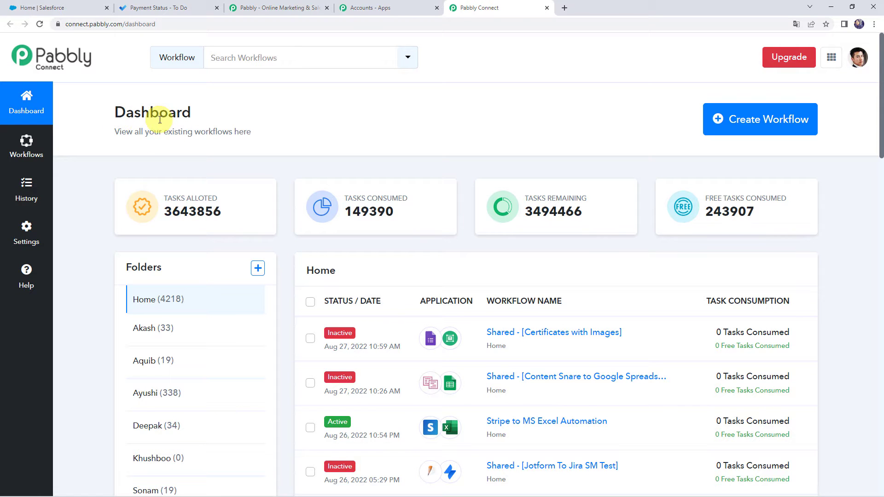
Create a workflow named "Create Microsoft To Do Tasks from New Salesforce Leads"
{"action": "scroll", "coordinate": [449, 302], "scroll_direction": "down", "scroll_amount": 6}
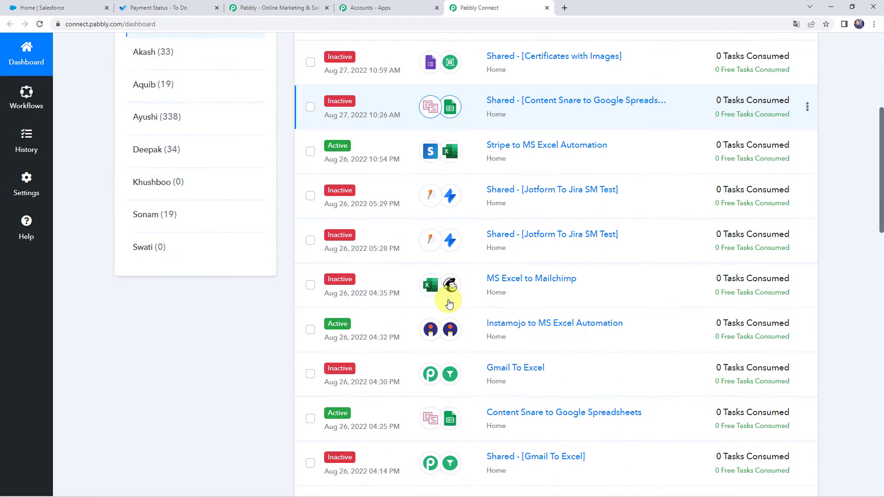
{"action": "scroll", "coordinate": [449, 302], "scroll_direction": "up", "scroll_amount": 6}
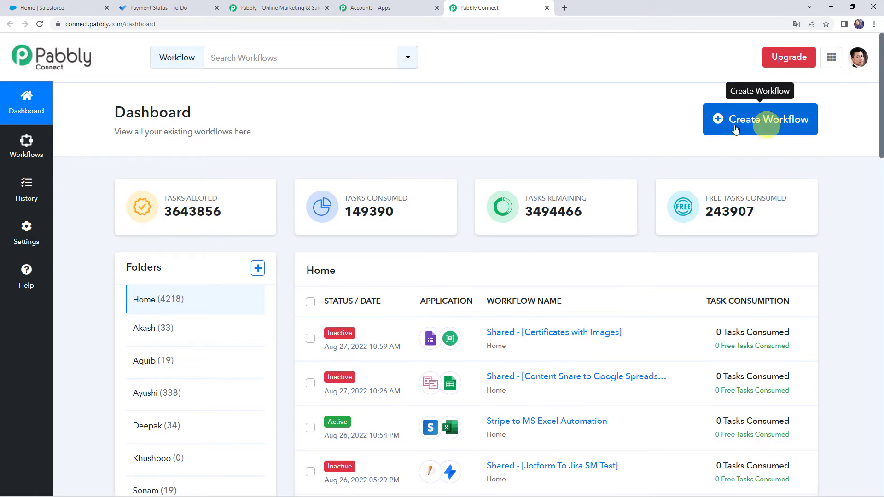
{"action": "left_click", "coordinate": [744, 128]}
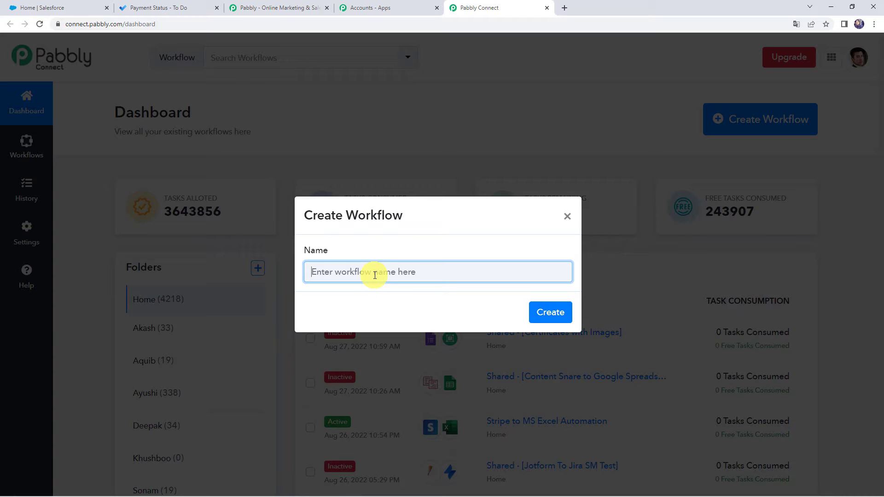
{"action": "type", "text": "Create Microsoft To Do Tasks from New Salesforce Leads"}
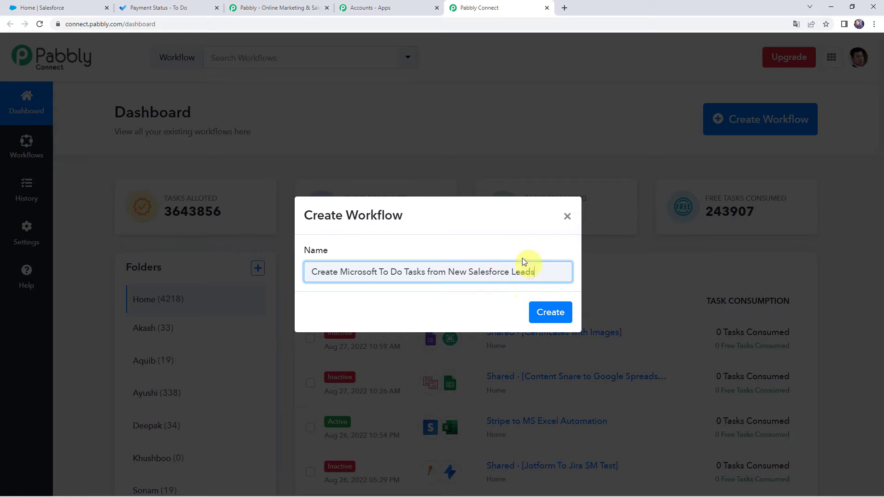
{"action": "left_click", "coordinate": [554, 311]}
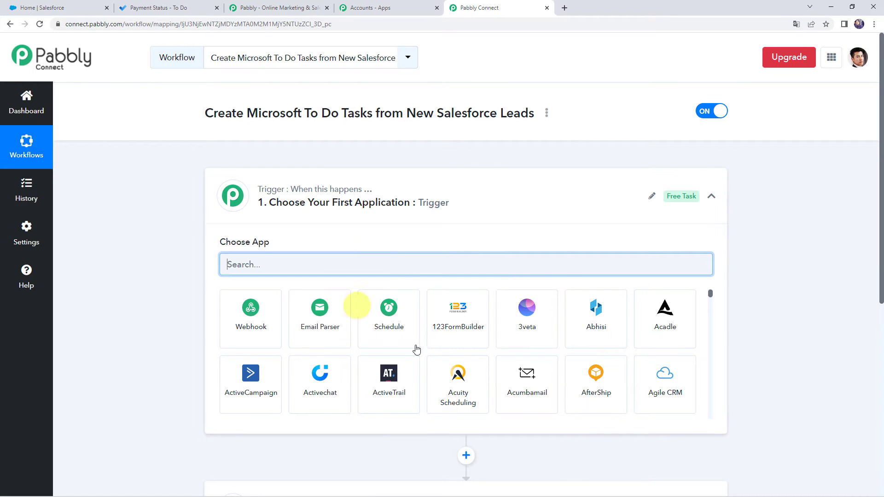
Set the workflow's trigger application to Salesforce with New Lead as the trigger event
{"action": "left_click", "coordinate": [446, 210]}
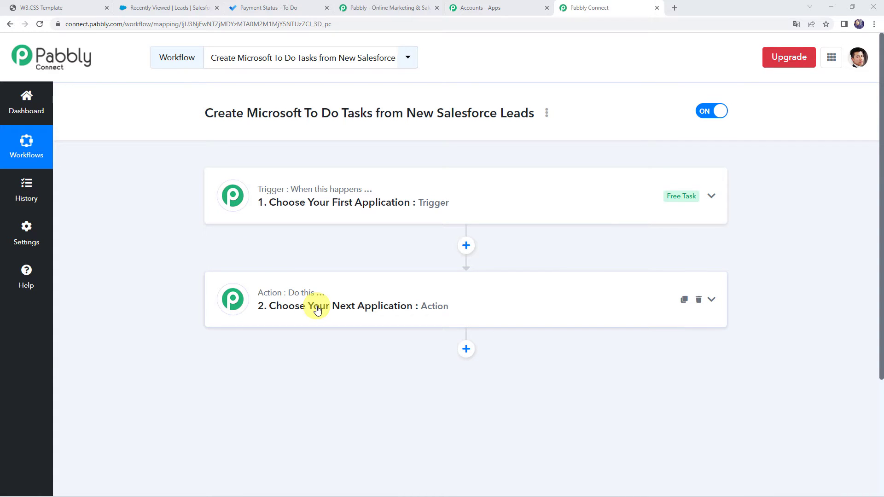
{"action": "left_click", "coordinate": [440, 210]}
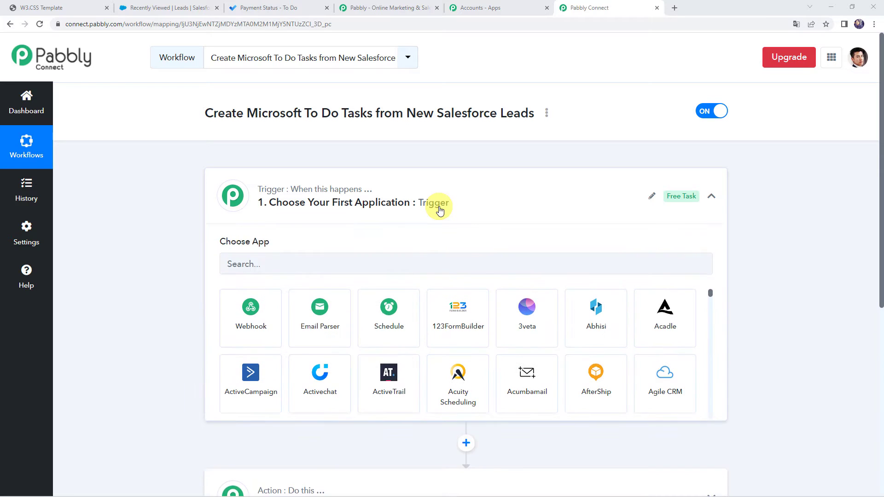
{"action": "left_click", "coordinate": [249, 268]}
{"action": "type", "text": "S"}
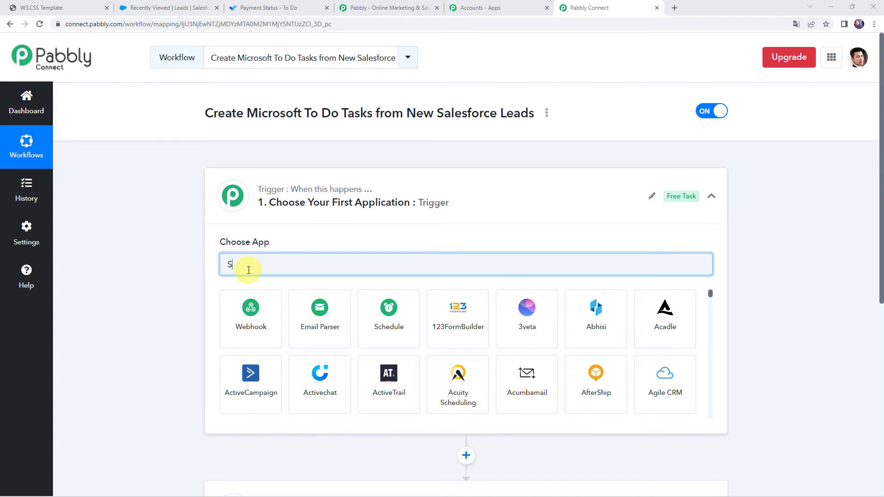
{"action": "type", "text": "al"}
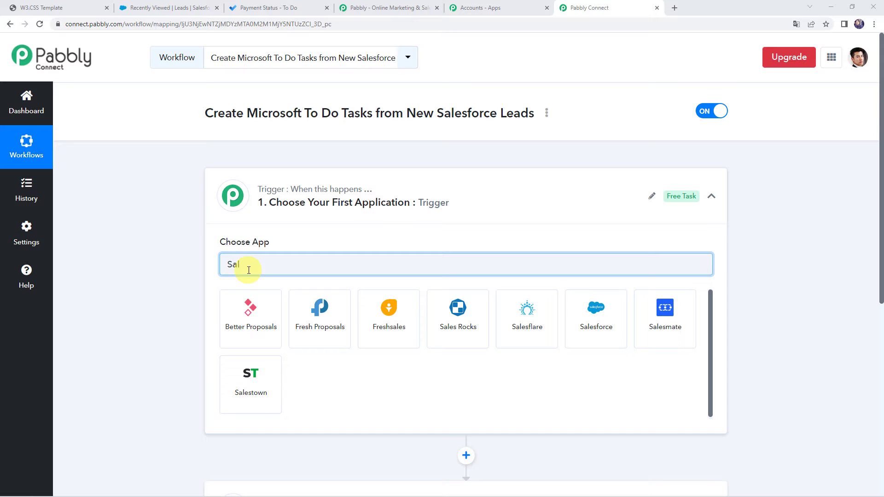
{"action": "left_click", "coordinate": [612, 345]}
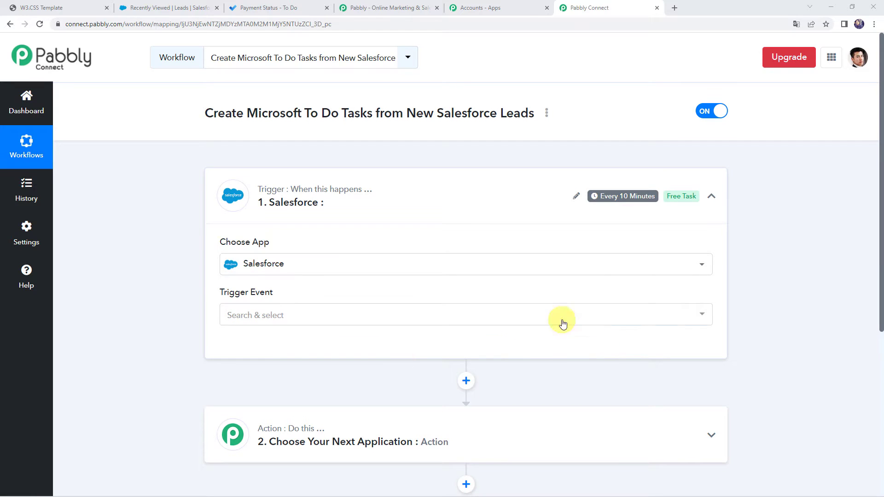
{"action": "left_click", "coordinate": [253, 317]}
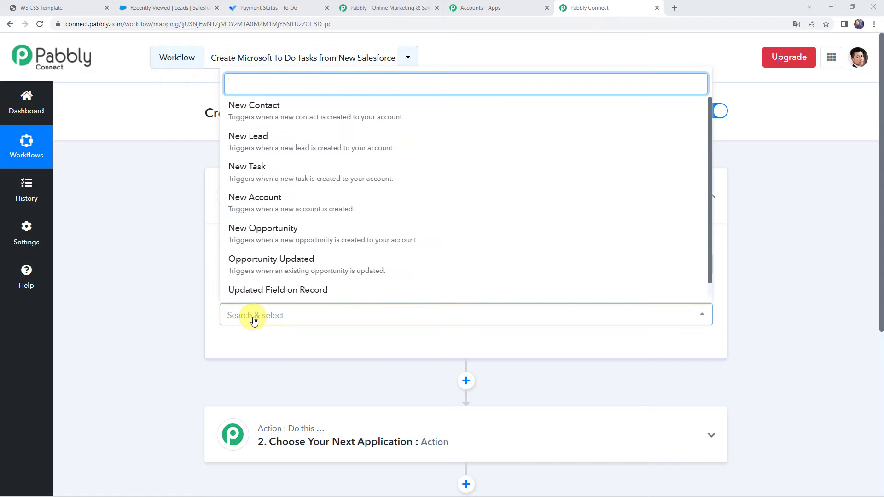
{"action": "left_click", "coordinate": [245, 143]}
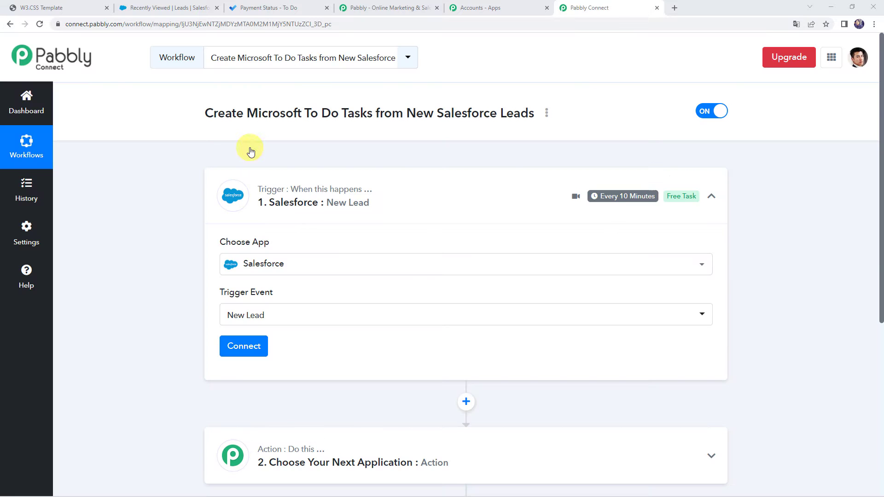
Add a new Salesforce connection to the trigger and allow Pabbly Connect access to the Salesforce account
{"action": "left_click", "coordinate": [245, 347]}
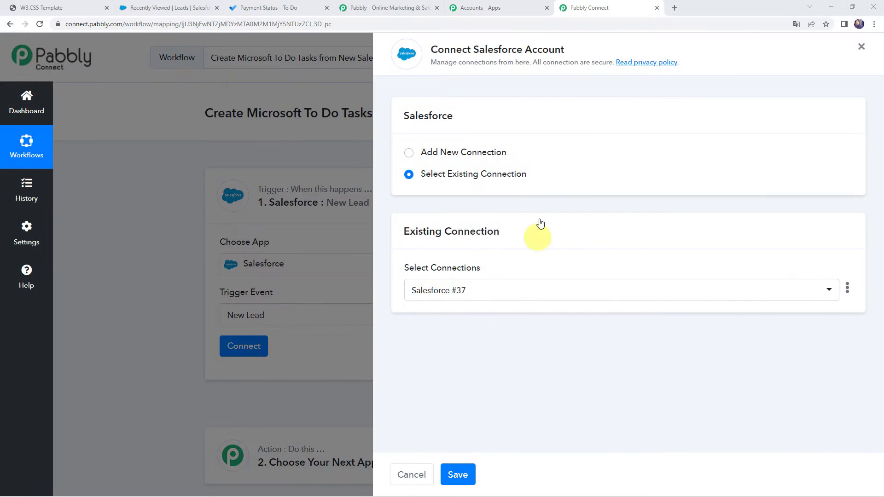
{"action": "left_click", "coordinate": [453, 153]}
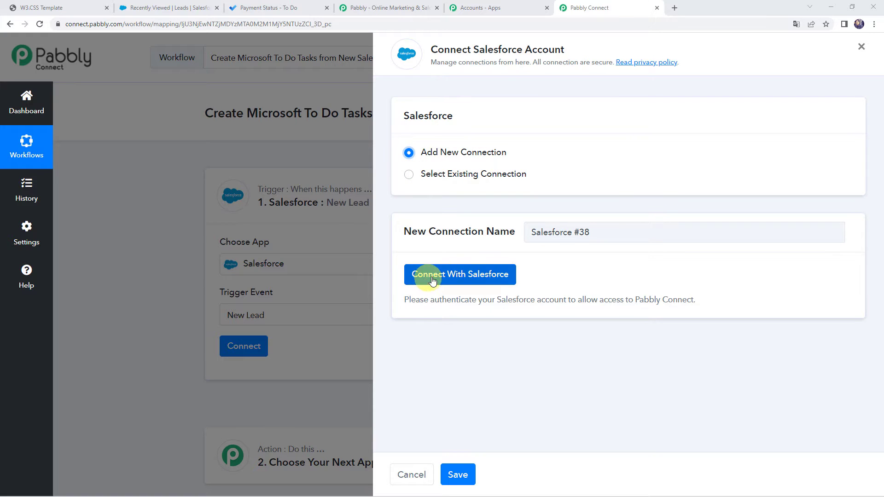
{"action": "left_click", "coordinate": [482, 279]}
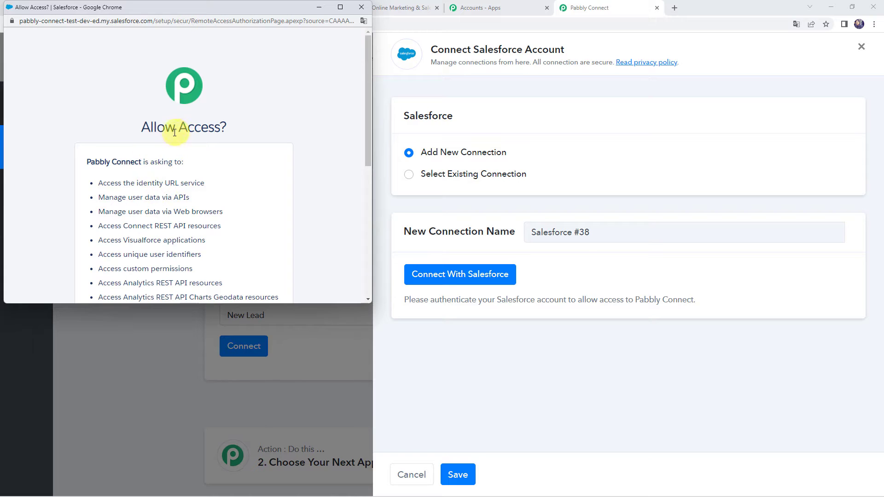
{"action": "scroll", "coordinate": [220, 131], "scroll_direction": "down", "scroll_amount": 6}
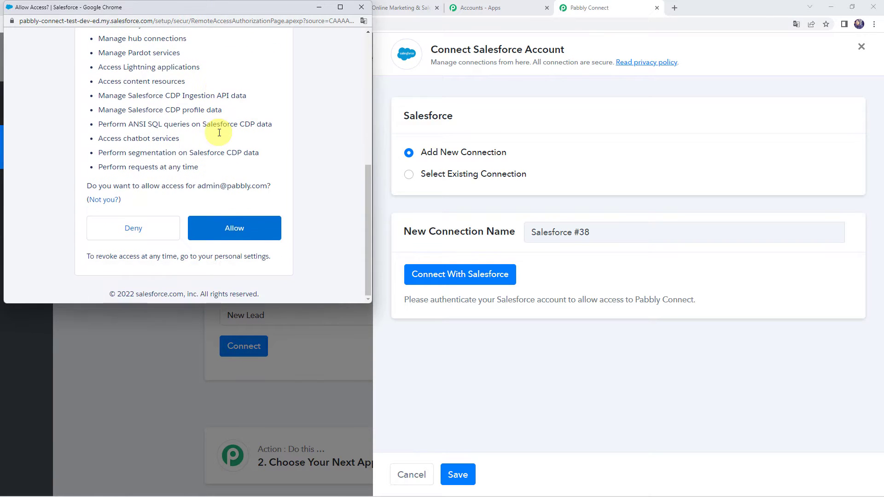
{"action": "left_click", "coordinate": [242, 229]}
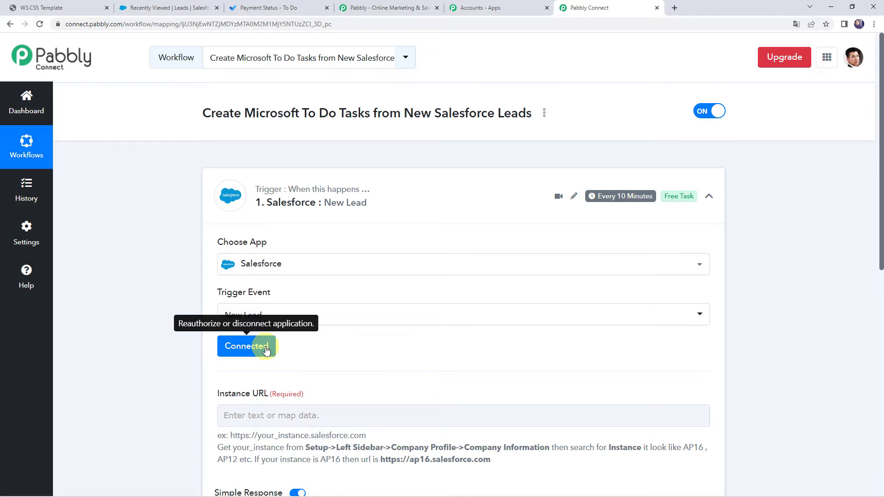
Switch to Salesforce and look up the organization's instance in Setup under Company Settings, Company Information
{"action": "scroll", "coordinate": [266, 350], "scroll_direction": "down", "scroll_amount": 2}
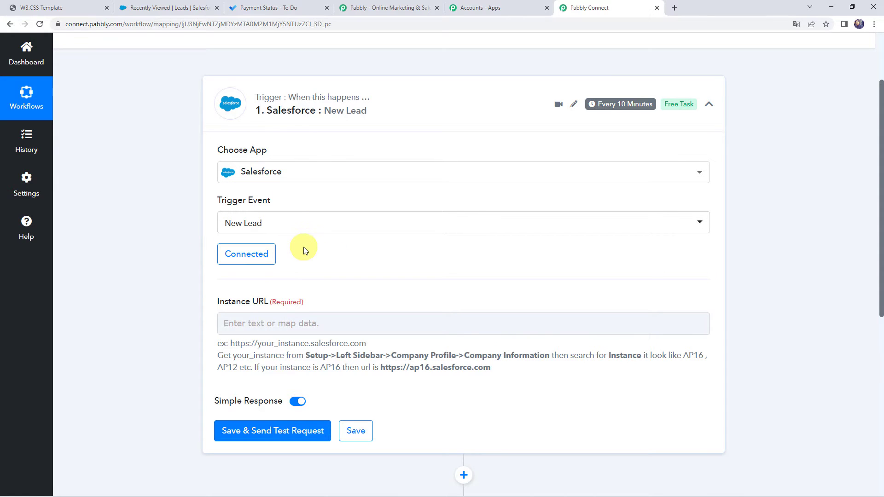
{"action": "scroll", "coordinate": [304, 251], "scroll_direction": "down", "scroll_amount": 1}
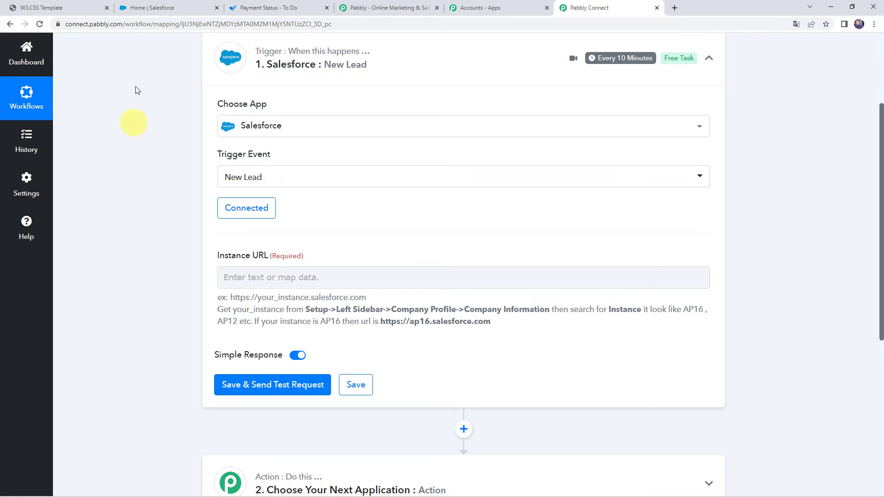
{"action": "left_click", "coordinate": [157, 7]}
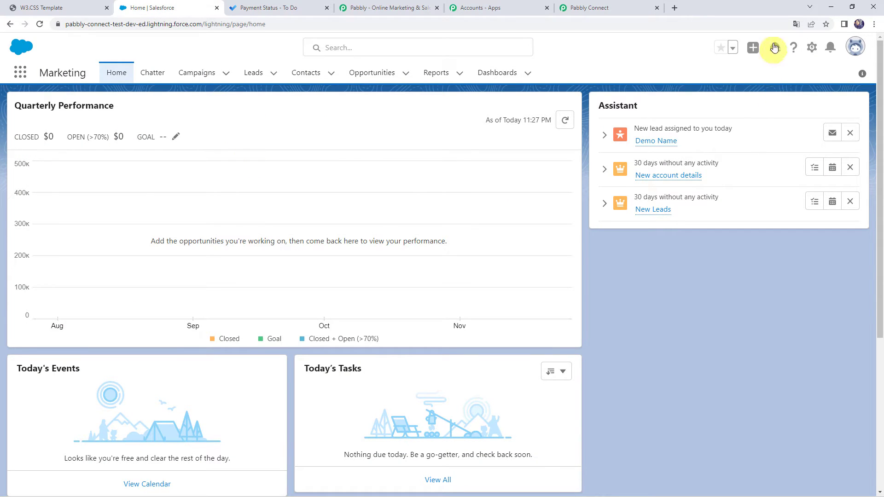
{"action": "left_click", "coordinate": [812, 48]}
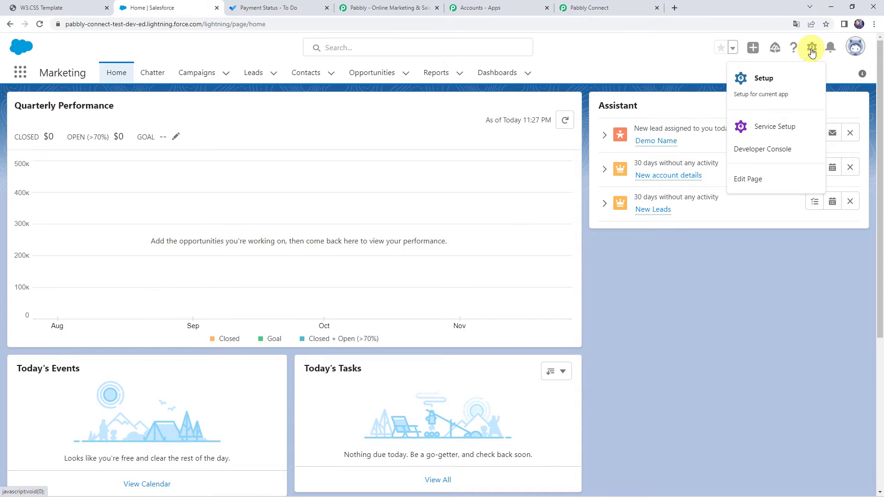
{"action": "left_click", "coordinate": [783, 84]}
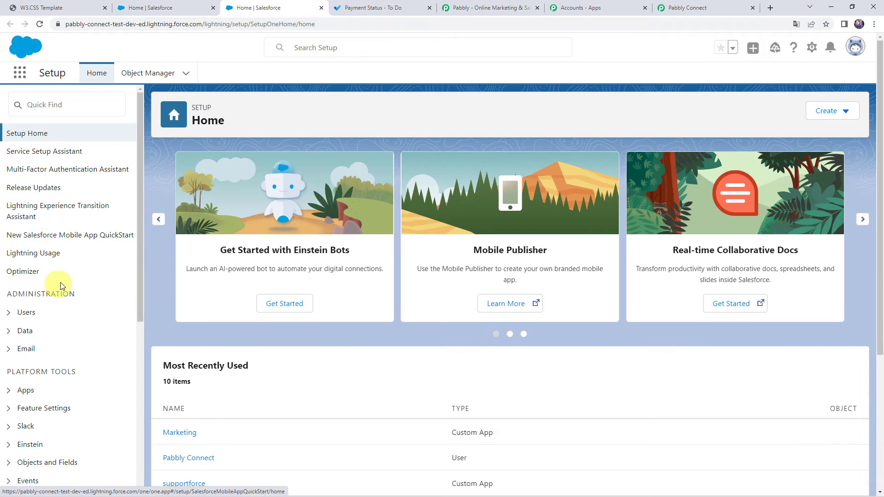
{"action": "scroll", "coordinate": [61, 310], "scroll_direction": "down", "scroll_amount": 6}
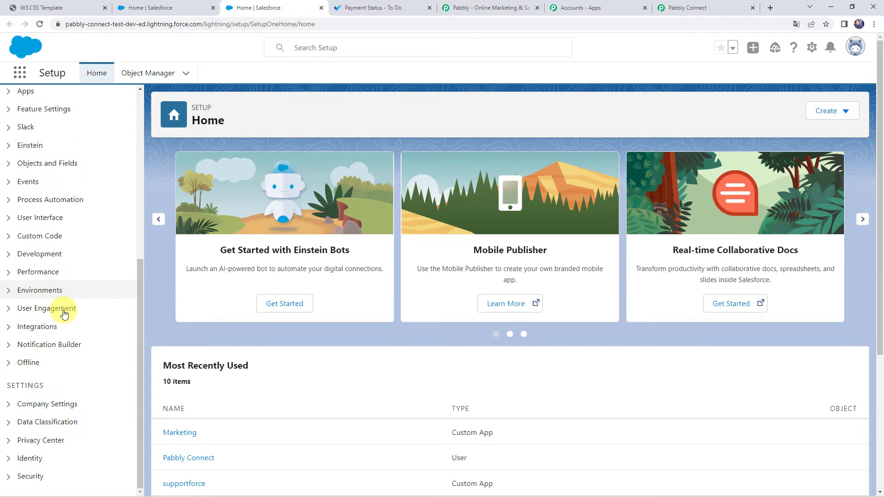
{"action": "left_click", "coordinate": [51, 404]}
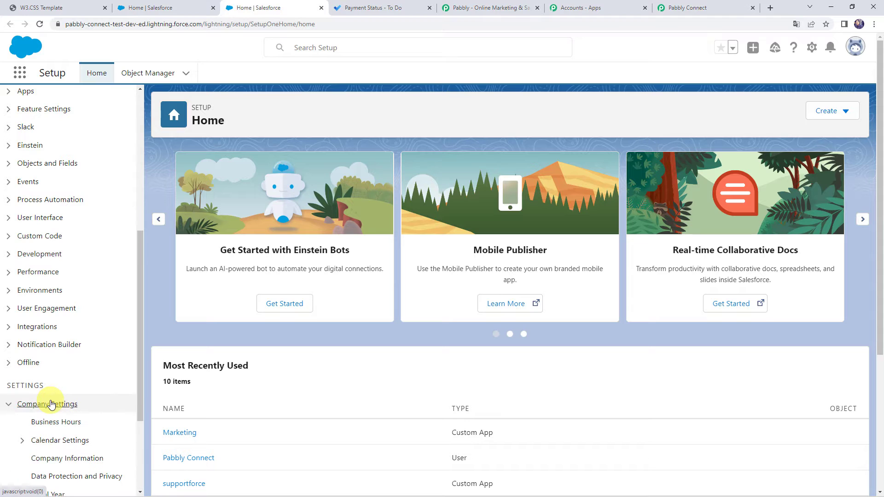
{"action": "left_click", "coordinate": [66, 459]}
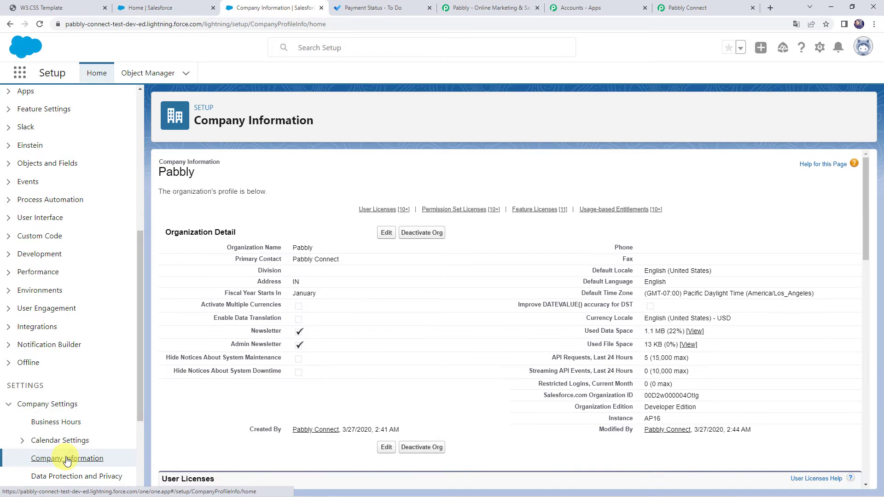
{"action": "double_click", "coordinate": [620, 418]}
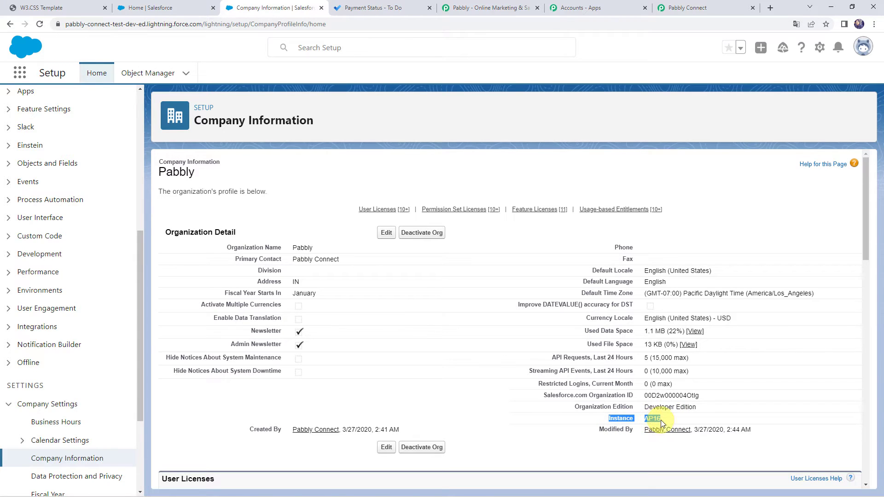
{"action": "left_click", "coordinate": [708, 9]}
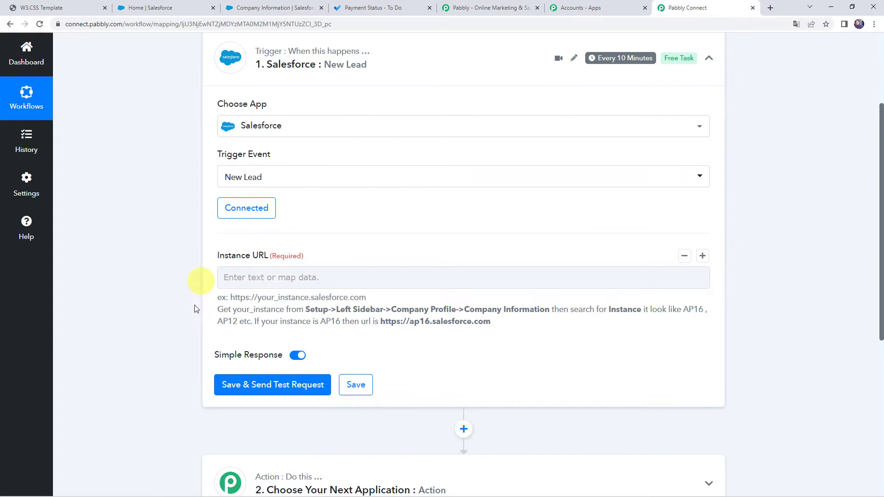
{"action": "left_click_drag", "start_coordinate": [260, 322], "coordinate": [493, 324]}
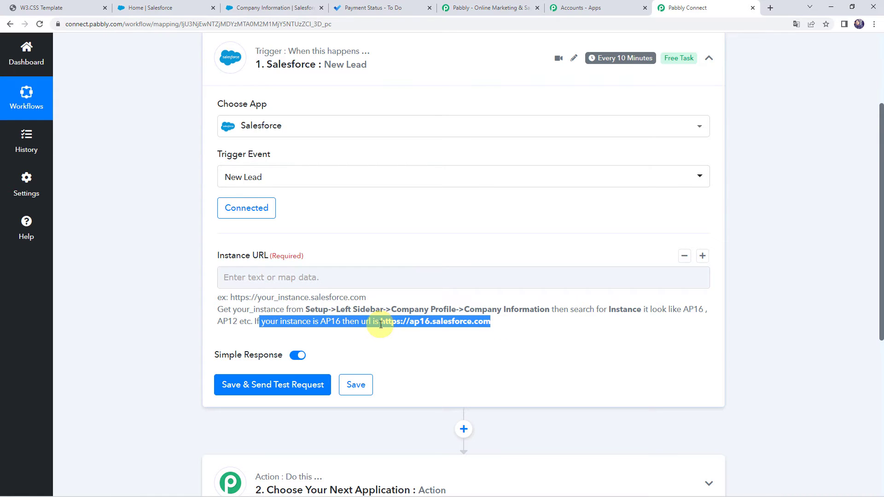
{"action": "left_click_drag", "start_coordinate": [382, 324], "coordinate": [502, 327]}
{"action": "key", "text": "ctrl+c"}
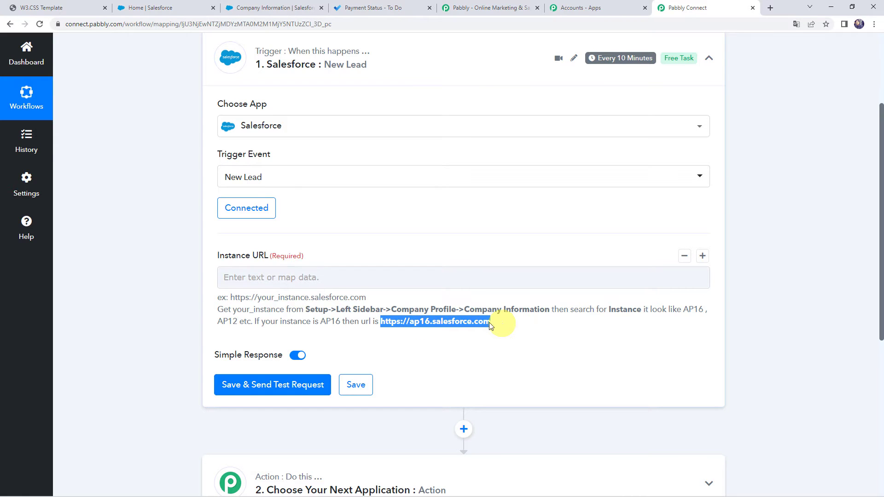
{"action": "left_click", "coordinate": [292, 283]}
{"action": "key", "text": "ctrl+v"}
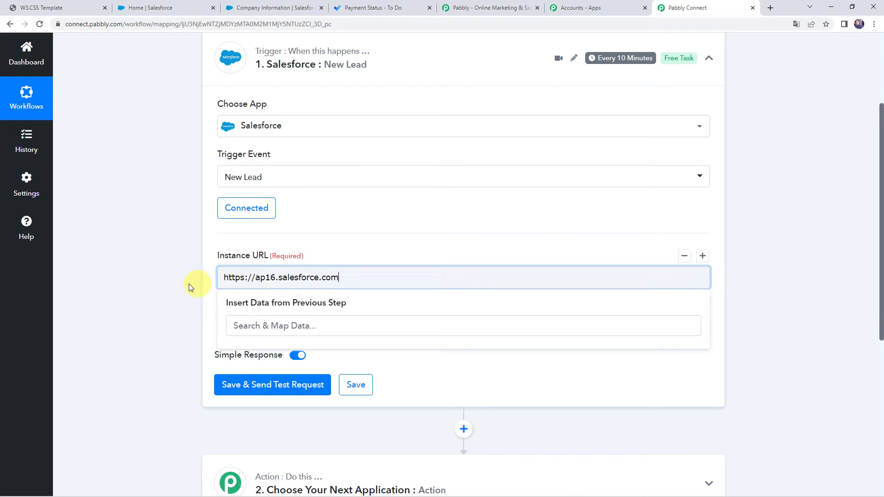
{"action": "left_click", "coordinate": [189, 283]}
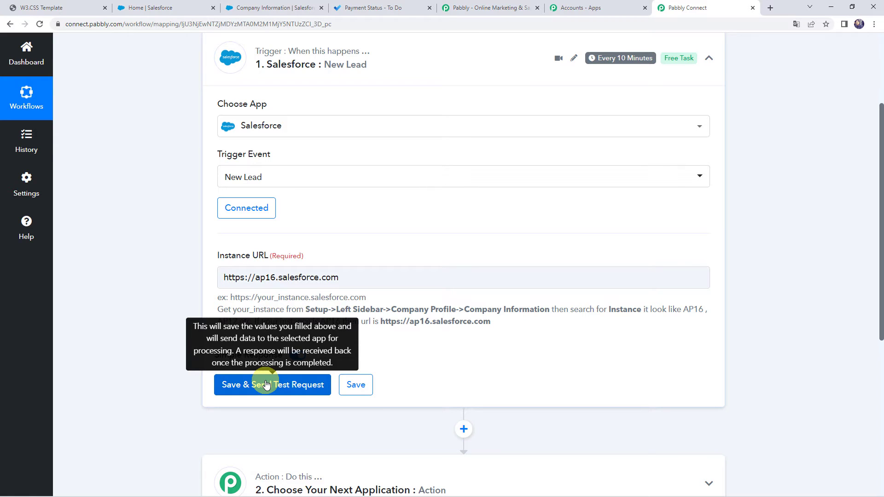
Switch to the W3.CSS Template website's Sign Up form and enter the test lead's first and last name
{"action": "left_click", "coordinate": [58, 9]}
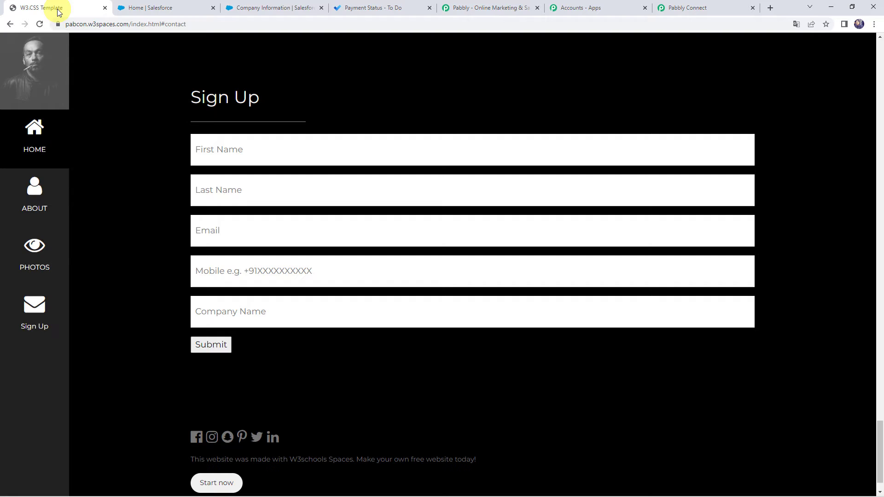
{"action": "left_click", "coordinate": [245, 147]}
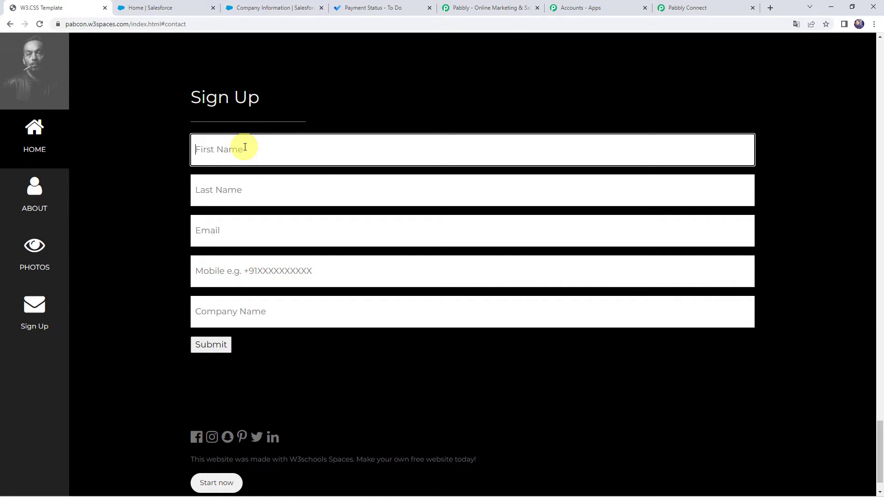
{"action": "type", "text": "Demo"}
{"action": "key", "text": "Tab"}
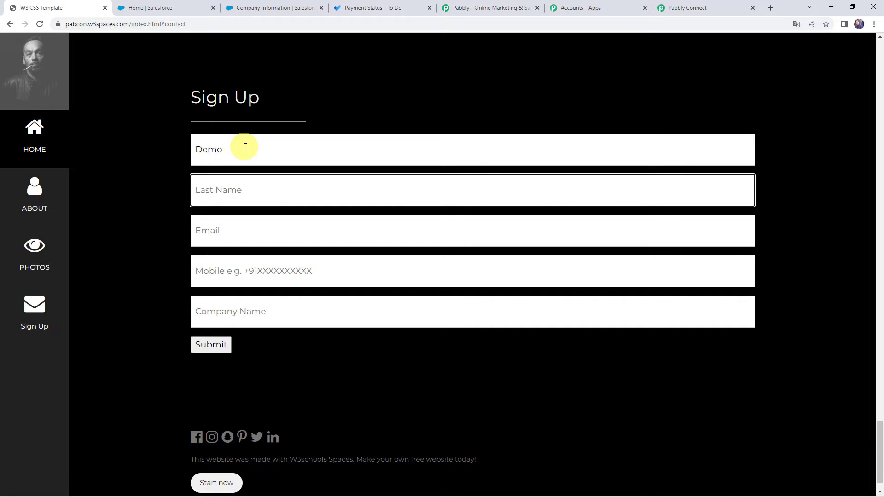
{"action": "type", "text": "Lead"}
{"action": "key", "text": "Tab"}
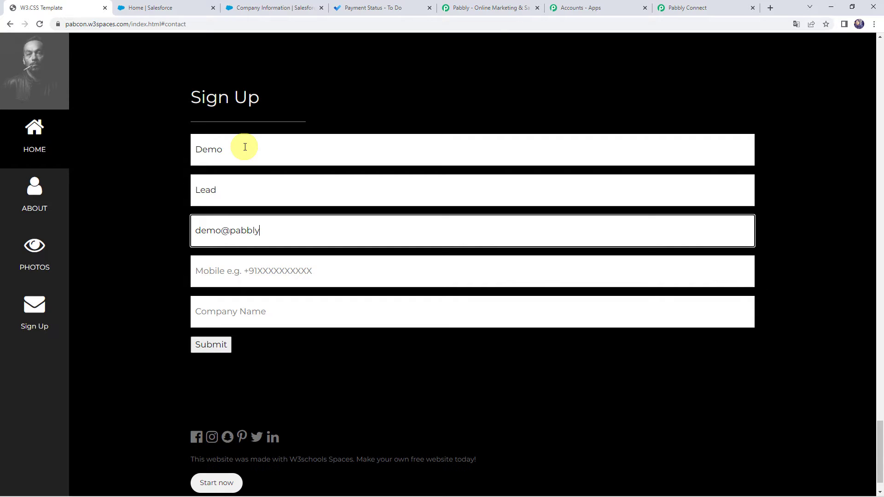
Enter the test lead's email, mobile number and the company name Pabbly, and submit the Sign Up form
{"action": "key", "text": "Tab"}
{"action": "type", "text": "+9"}
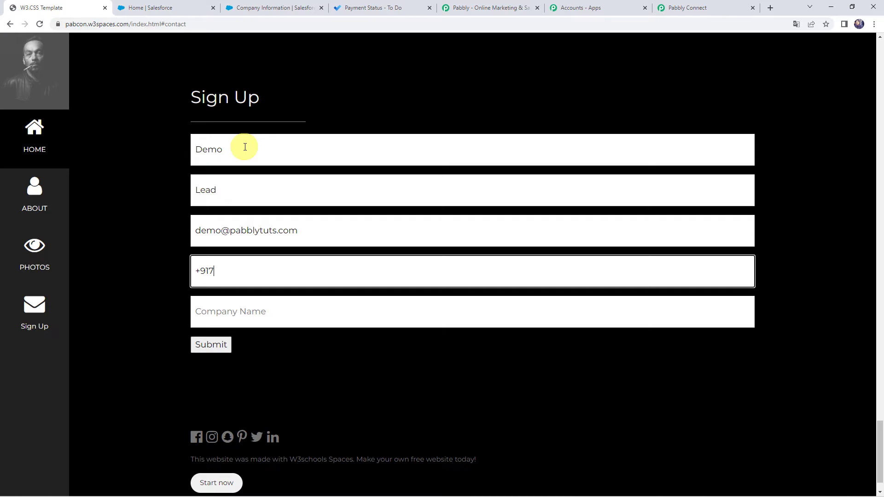
{"action": "type", "text": "17000000000"}
{"action": "key", "text": "Tab"}
{"action": "type", "text": "Pa"}
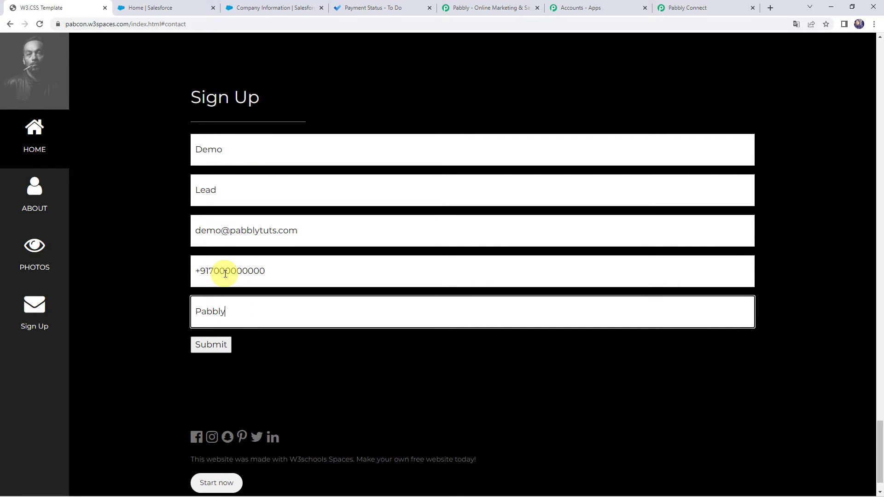
{"action": "left_click", "coordinate": [211, 350]}
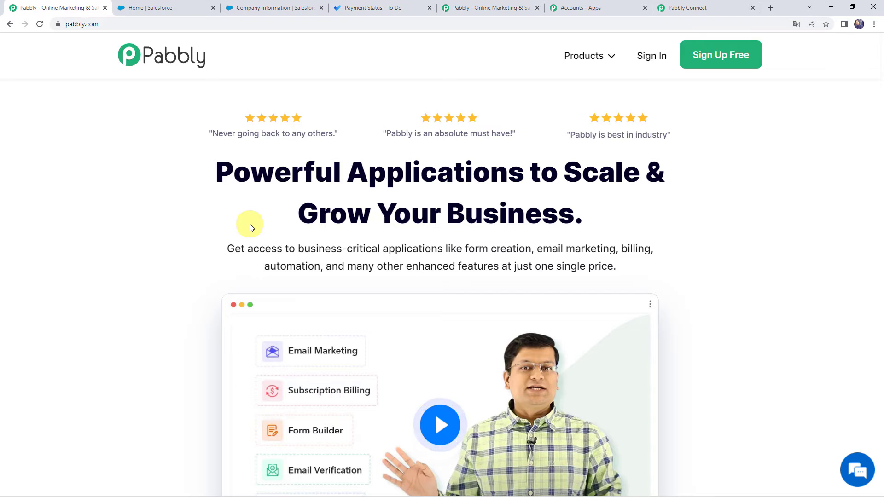
Switch to Salesforce, open the Leads list and reload it to check for the submitted lead
{"action": "left_click", "coordinate": [169, 8]}
{"action": "left_click", "coordinate": [253, 74]}
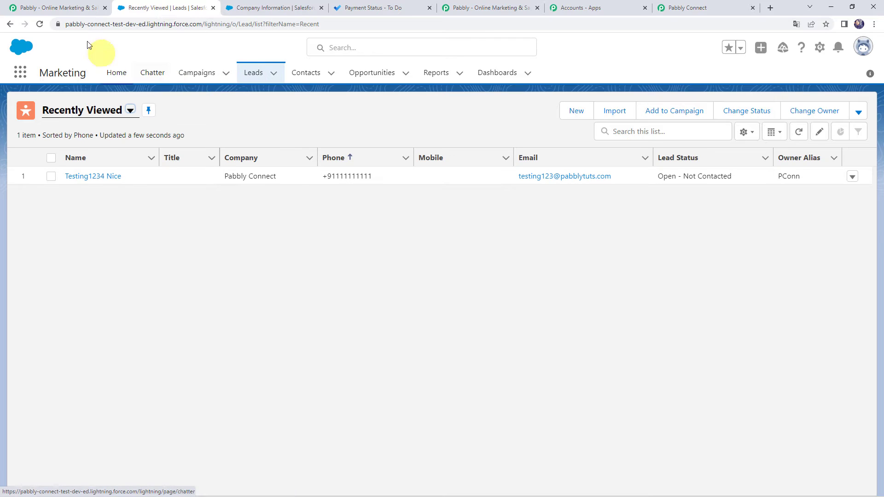
{"action": "left_click", "coordinate": [40, 26]}
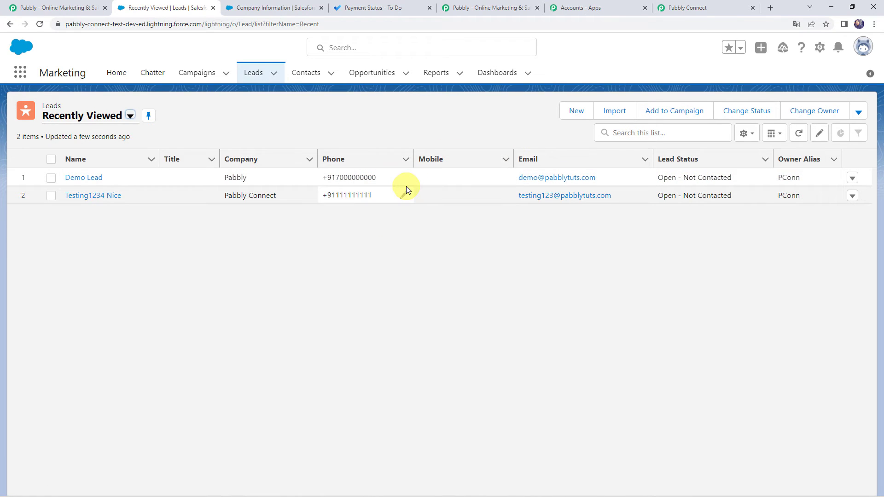
Return to the Pabbly Connect workflow, save the Salesforce trigger and send a test request
{"action": "left_click", "coordinate": [689, 8]}
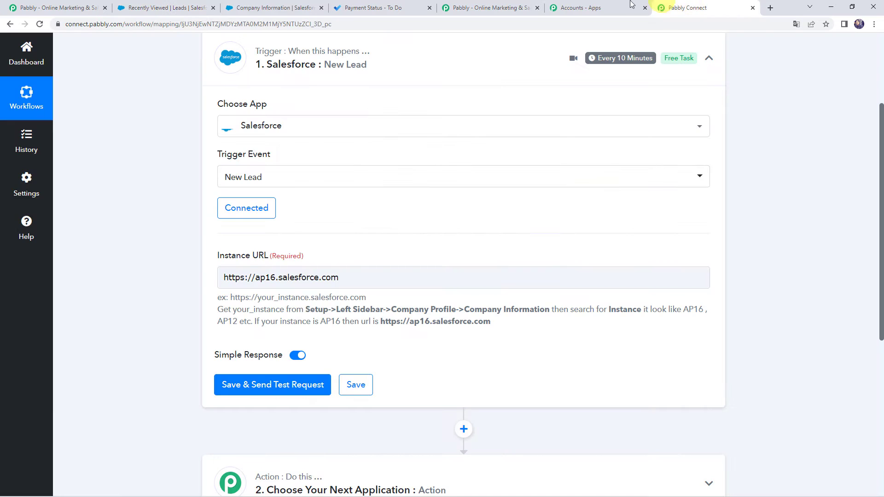
{"action": "left_click", "coordinate": [265, 391]}
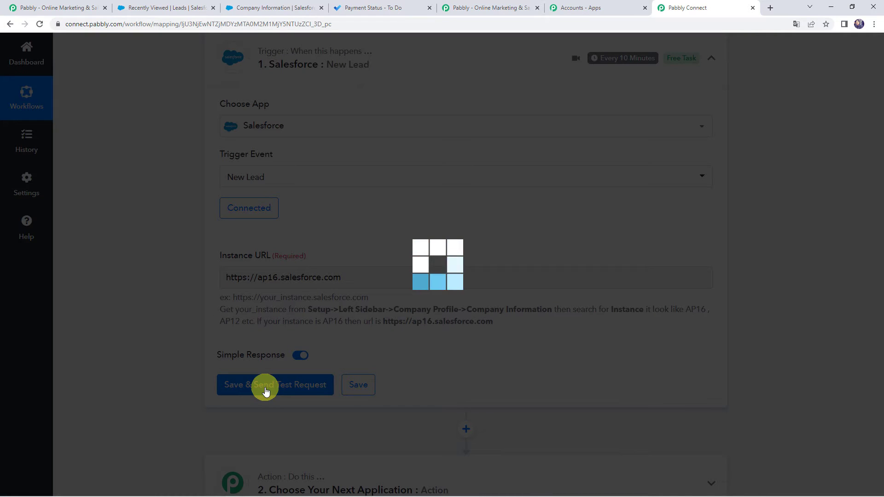
{"action": "scroll", "coordinate": [157, 329], "scroll_direction": "down", "scroll_amount": 5}
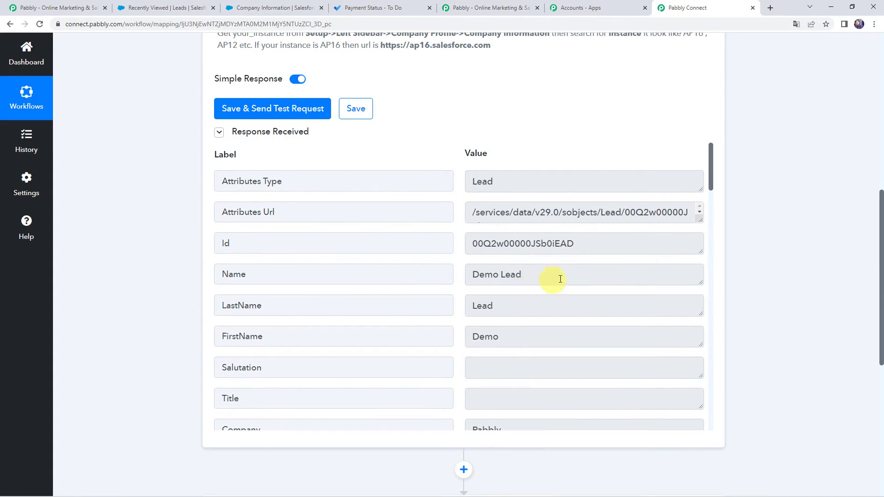
Examine the lead's name, company, phone and email in the trigger's received response
{"action": "left_click_drag", "start_coordinate": [561, 279], "coordinate": [402, 275]}
{"action": "scroll", "coordinate": [409, 278], "scroll_direction": "down", "scroll_amount": 3}
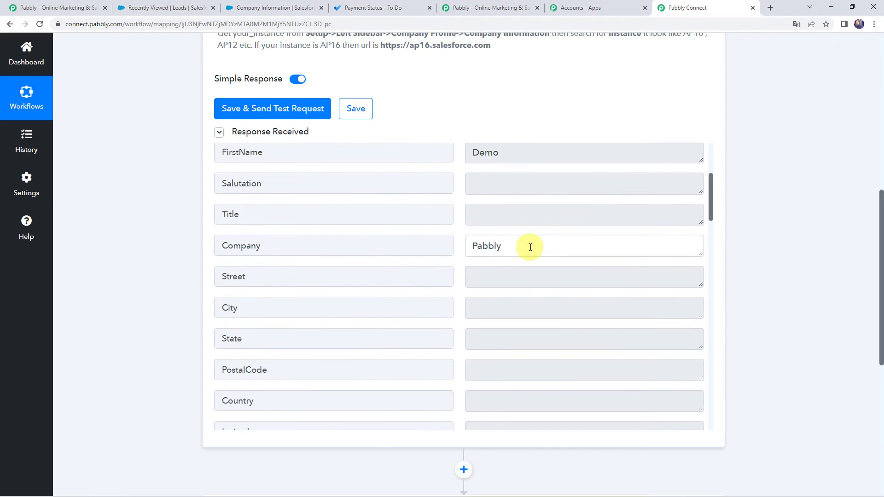
{"action": "left_click_drag", "start_coordinate": [529, 247], "coordinate": [466, 338]}
{"action": "scroll", "coordinate": [464, 337], "scroll_direction": "down", "scroll_amount": 6}
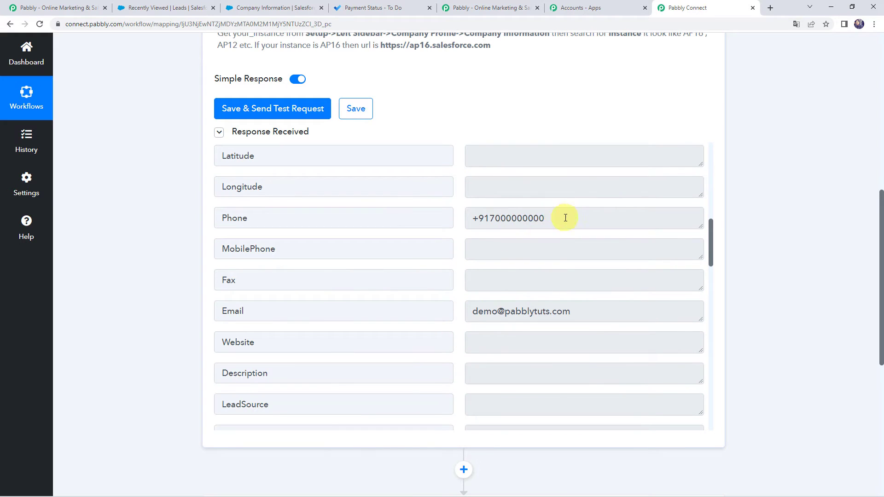
{"action": "left_click_drag", "start_coordinate": [567, 217], "coordinate": [425, 257]}
{"action": "left_click_drag", "start_coordinate": [604, 321], "coordinate": [409, 314]}
{"action": "scroll", "coordinate": [408, 314], "scroll_direction": "down", "scroll_amount": 5}
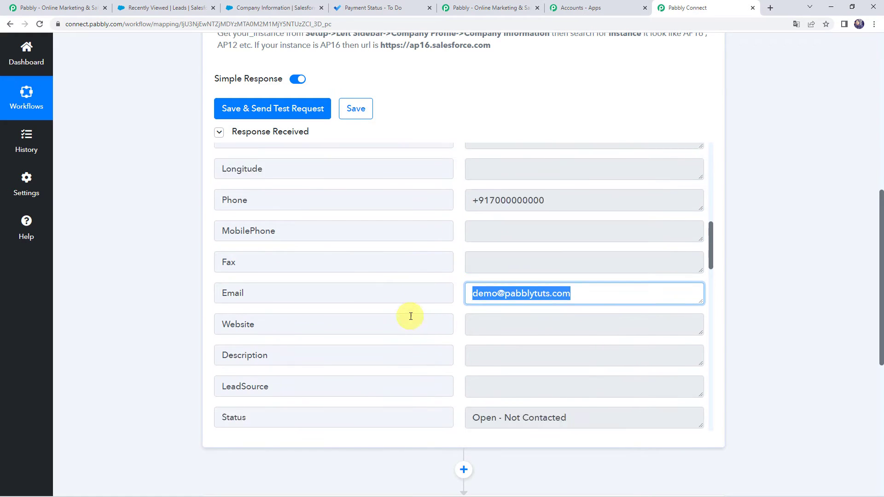
{"action": "left_click_drag", "start_coordinate": [582, 253], "coordinate": [428, 254]}
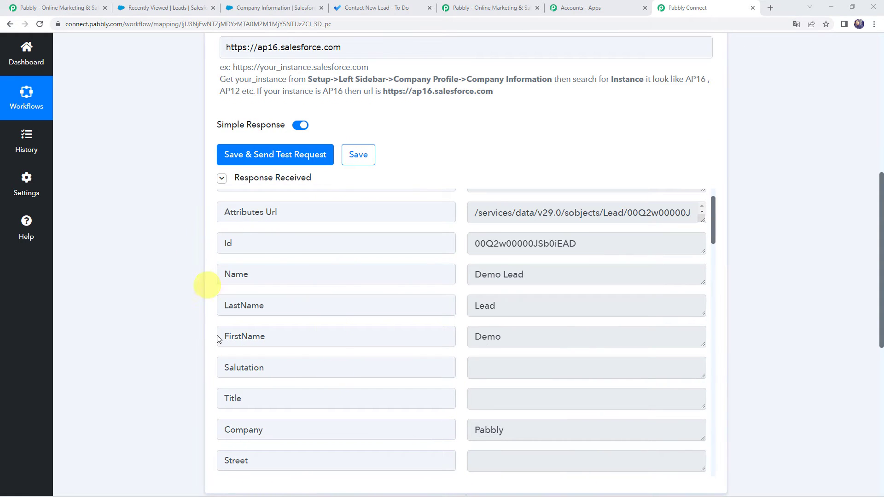
Review the trigger's response labels and check how often the Salesforce trigger polls for new data
{"action": "scroll", "coordinate": [190, 296], "scroll_direction": "up", "scroll_amount": 1}
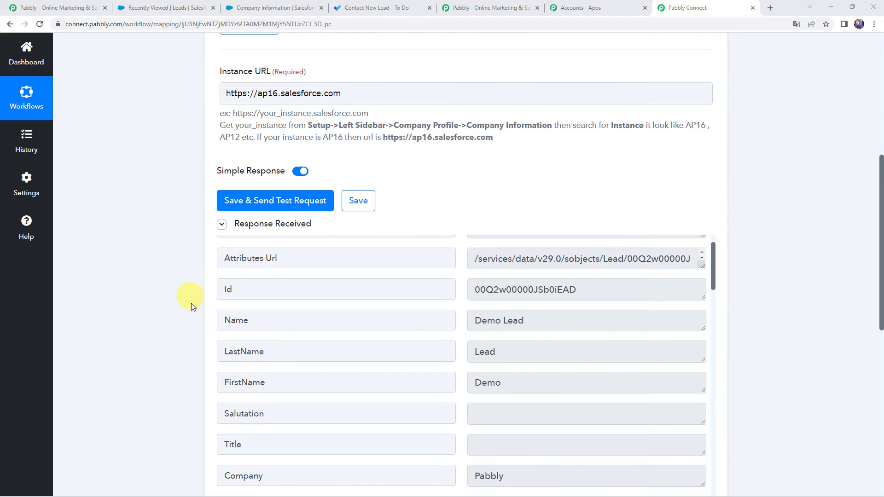
{"action": "scroll", "coordinate": [397, 369], "scroll_direction": "up", "scroll_amount": 1}
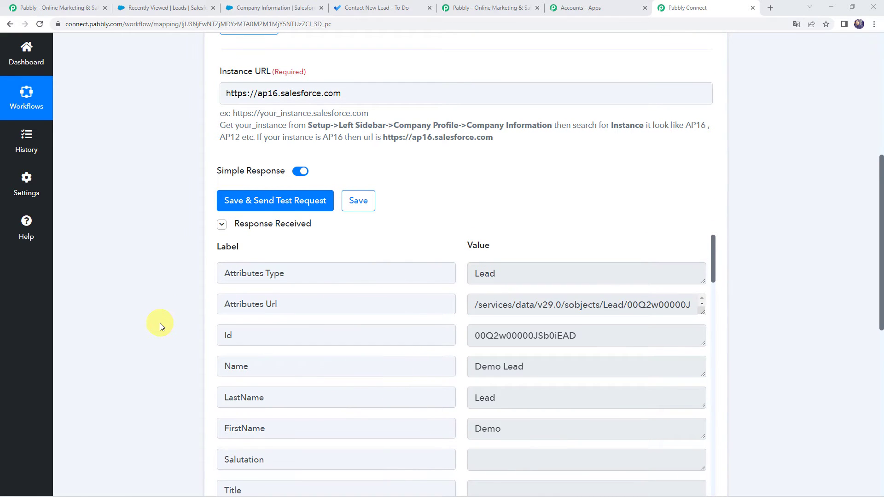
{"action": "scroll", "coordinate": [159, 322], "scroll_direction": "down", "scroll_amount": 2}
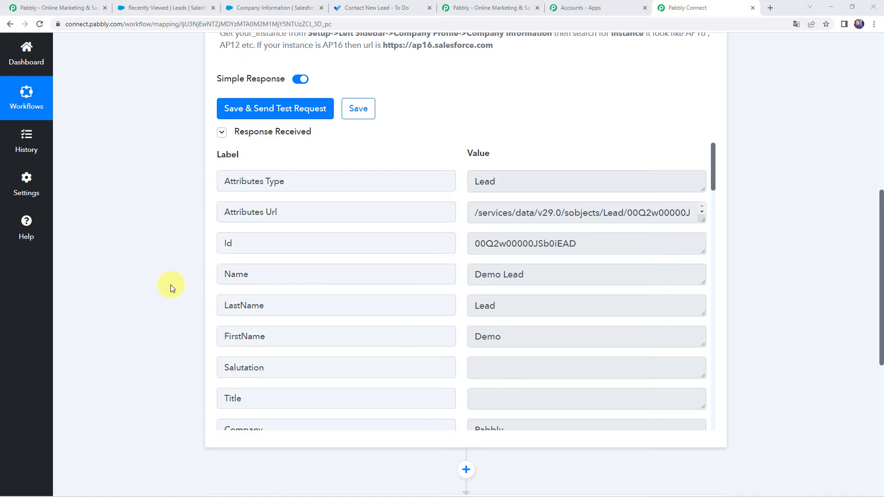
{"action": "scroll", "coordinate": [253, 281], "scroll_direction": "up", "scroll_amount": 8}
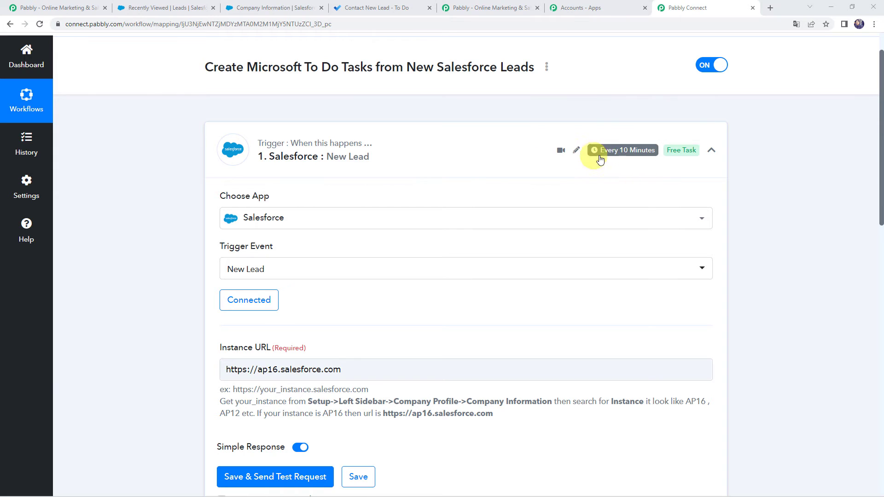
{"action": "mouse_move", "coordinate": [599, 152]}
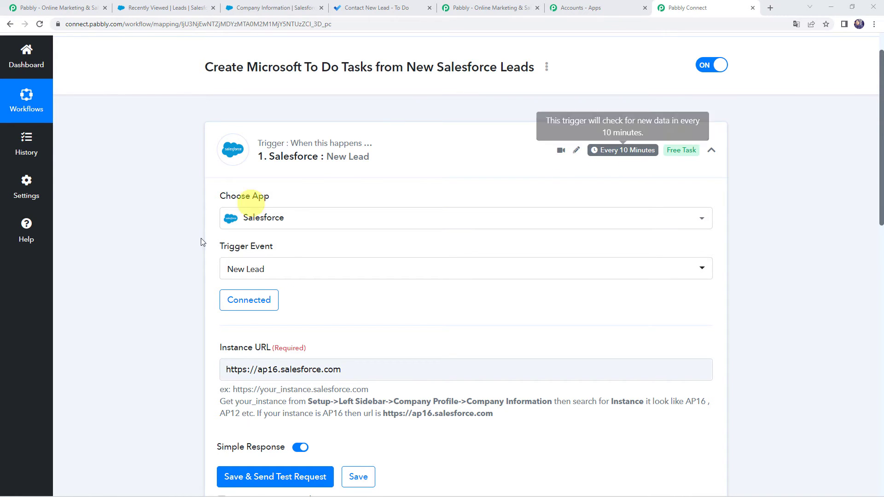
Set the workflow's action application to Microsoft To-Do with Create Task as the action event
{"action": "scroll", "coordinate": [151, 286], "scroll_direction": "down", "scroll_amount": 4}
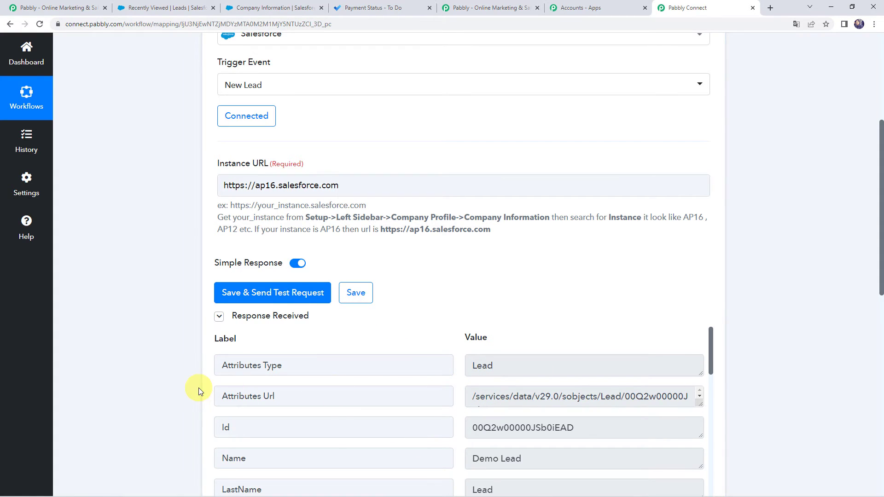
{"action": "scroll", "coordinate": [198, 389], "scroll_direction": "down", "scroll_amount": 6}
{"action": "scroll", "coordinate": [198, 388], "scroll_direction": "down", "scroll_amount": 5}
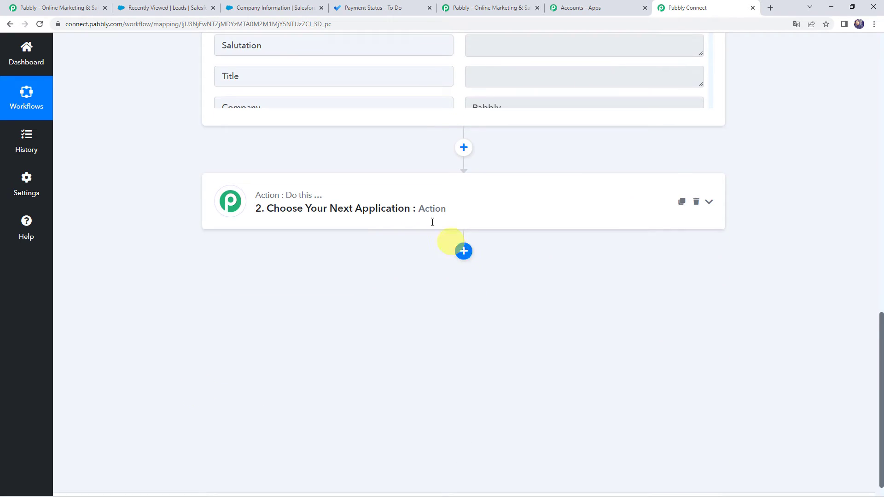
{"action": "left_click", "coordinate": [392, 209]}
{"action": "left_click", "coordinate": [317, 265]}
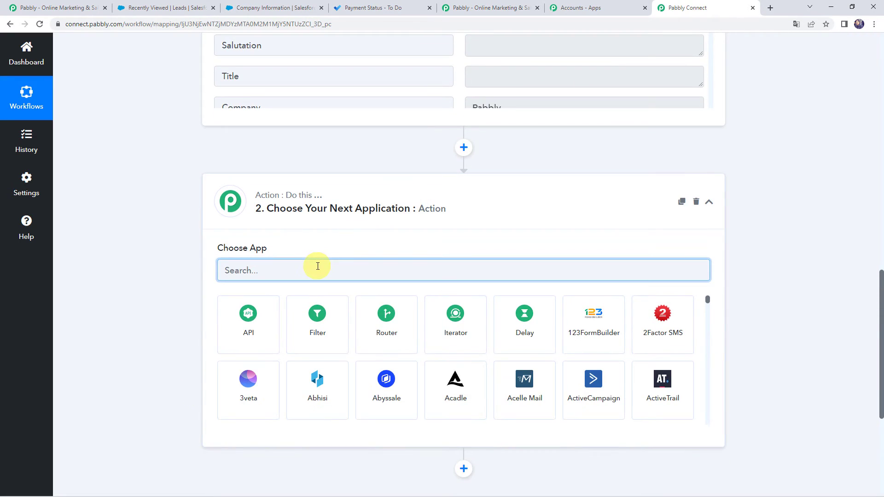
{"action": "type", "text": "Micro"}
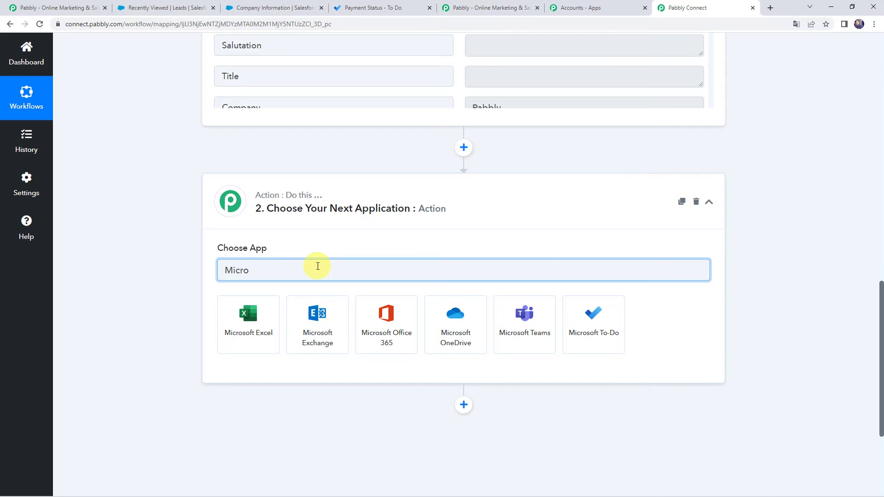
{"action": "left_click", "coordinate": [607, 334]}
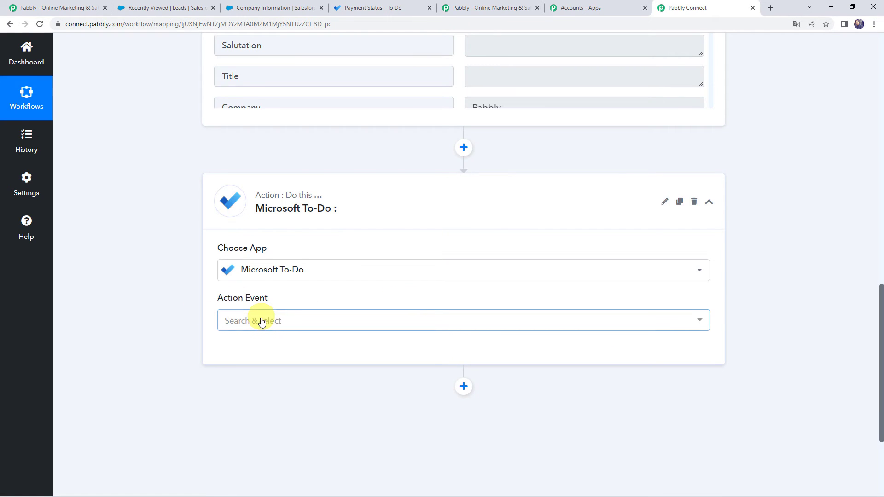
{"action": "left_click", "coordinate": [259, 322]}
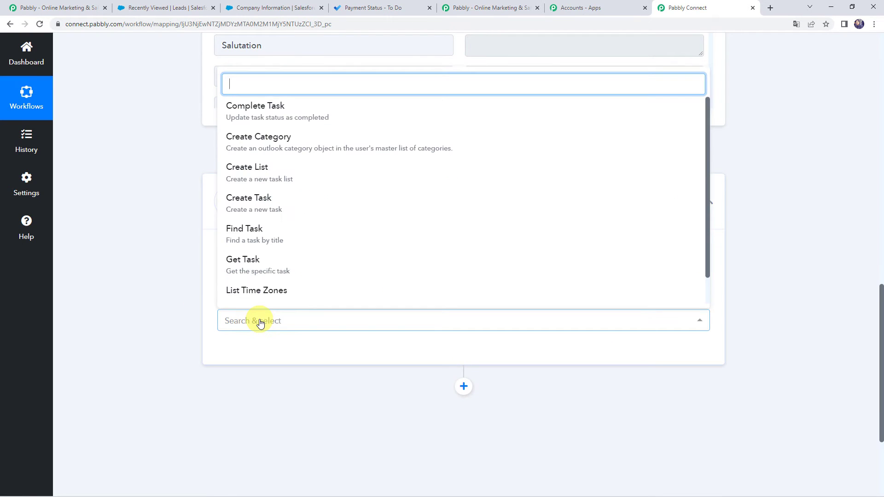
{"action": "left_click", "coordinate": [249, 204]}
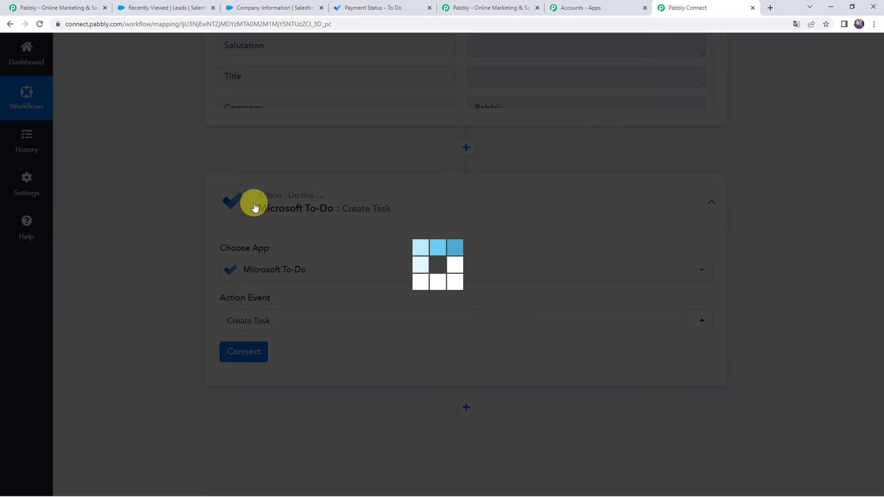
Add a new Microsoft To-Do connection to the action and grant Pabbly Connect the requested permissions on the Microsoft account
{"action": "left_click", "coordinate": [234, 352]}
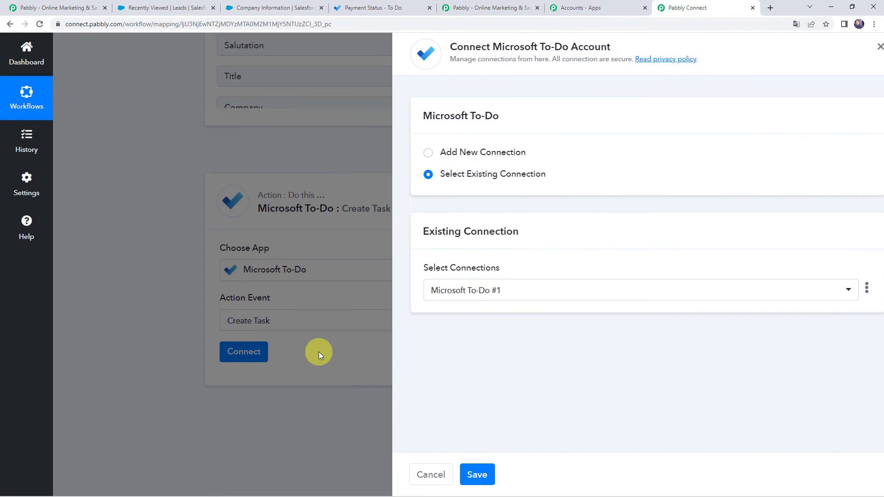
{"action": "left_click", "coordinate": [455, 154]}
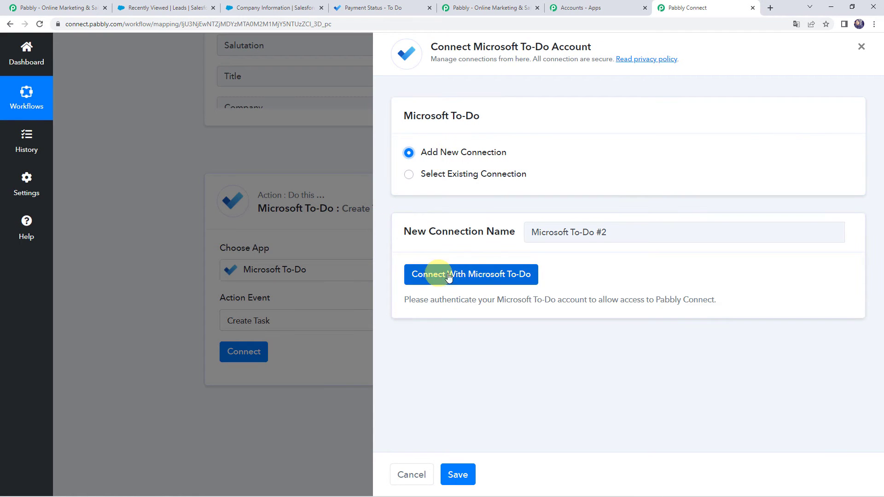
{"action": "left_click", "coordinate": [524, 279]}
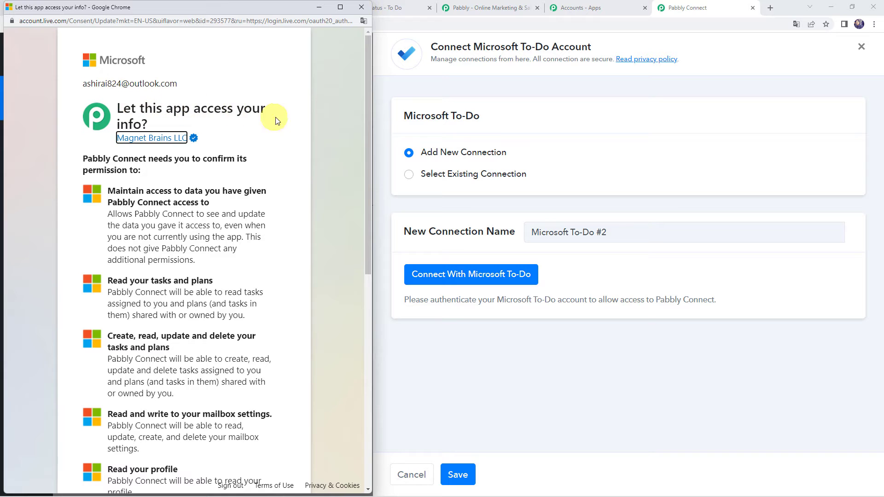
{"action": "scroll", "coordinate": [188, 272], "scroll_direction": "down", "scroll_amount": 5}
{"action": "scroll", "coordinate": [187, 271], "scroll_direction": "down", "scroll_amount": 4}
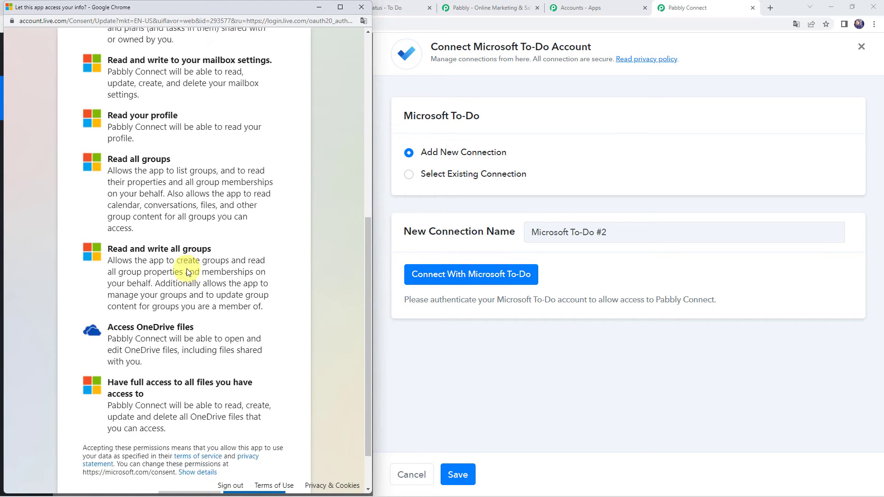
{"action": "left_click", "coordinate": [265, 446]}
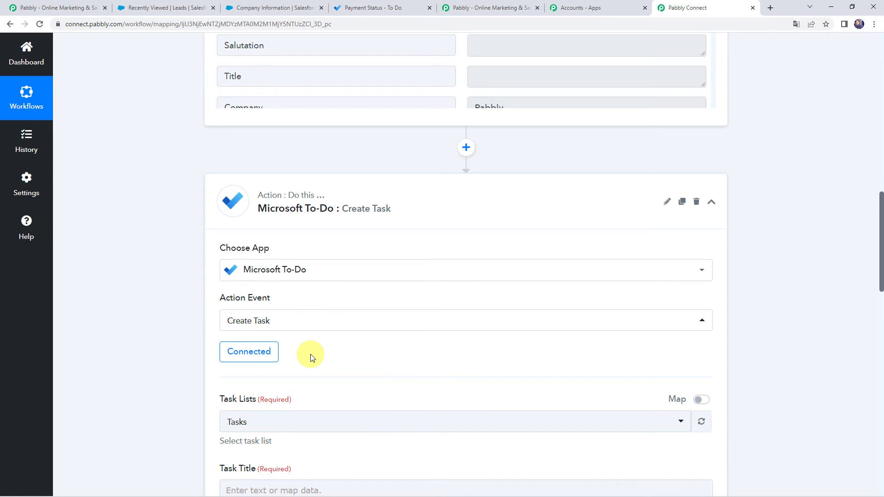
{"action": "scroll", "coordinate": [310, 354], "scroll_direction": "down", "scroll_amount": 4}
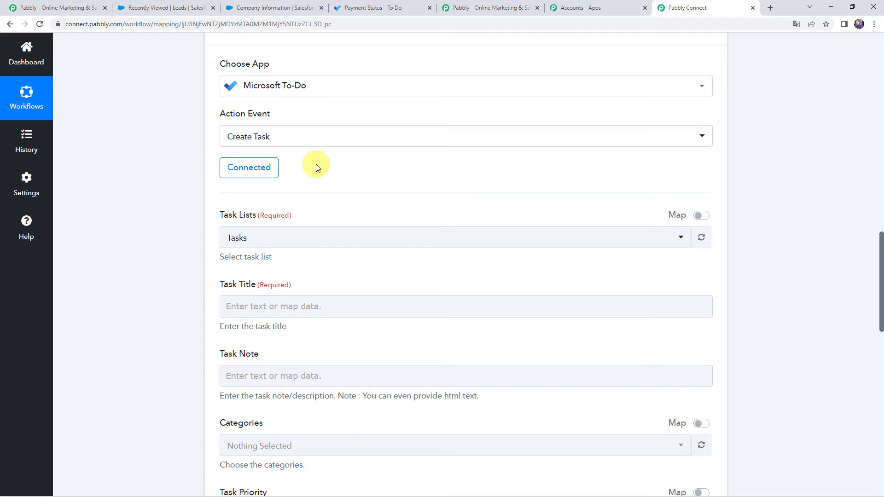
{"action": "scroll", "coordinate": [317, 167], "scroll_direction": "down", "scroll_amount": 1}
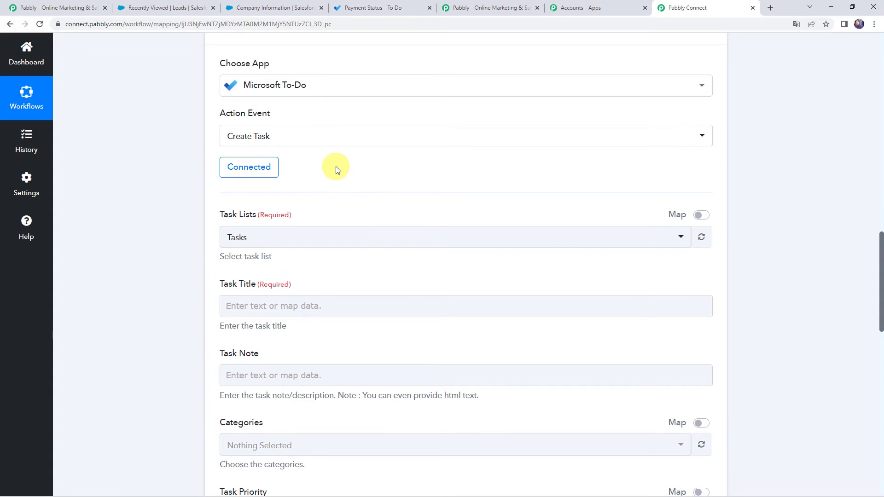
Select Tasks as the task list and enter "Contact New Lead" as the task title
{"action": "left_click", "coordinate": [249, 193]}
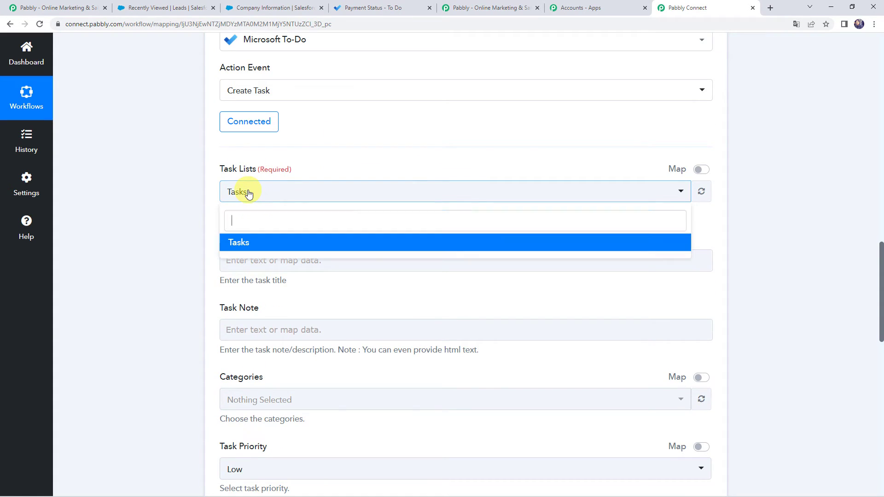
{"action": "left_click", "coordinate": [239, 243]}
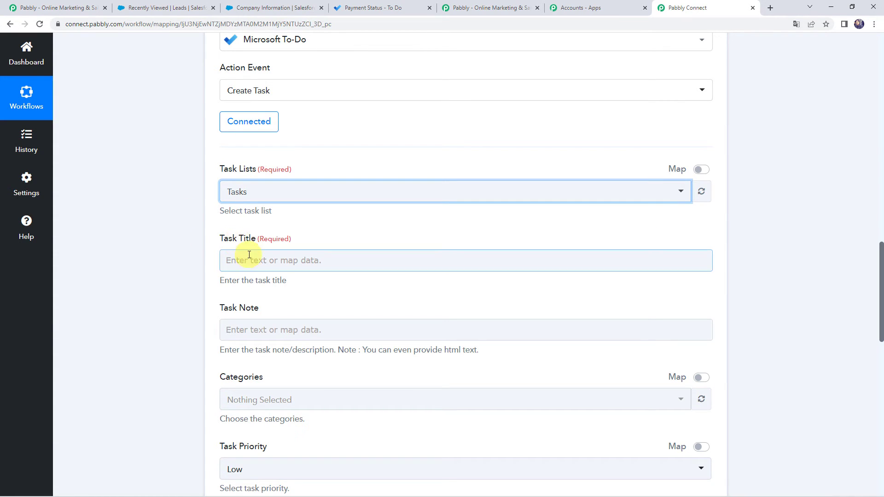
{"action": "left_click", "coordinate": [249, 258]}
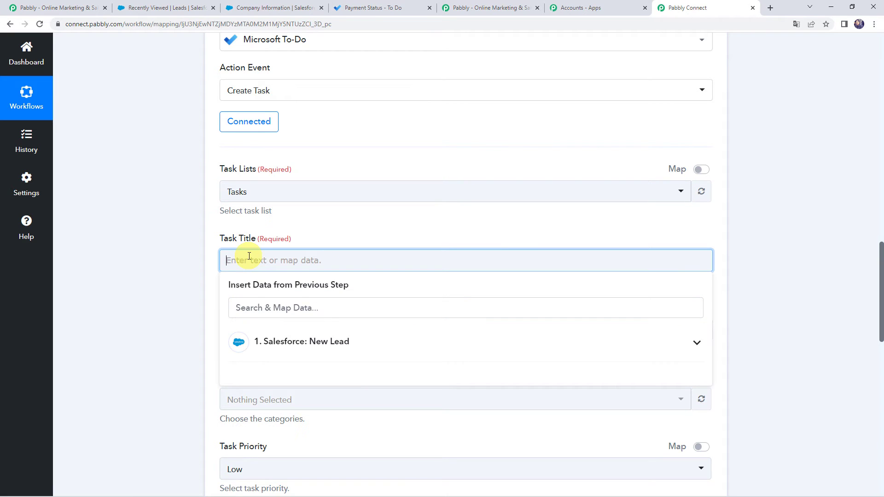
{"action": "type", "text": "COntact New Lead"}
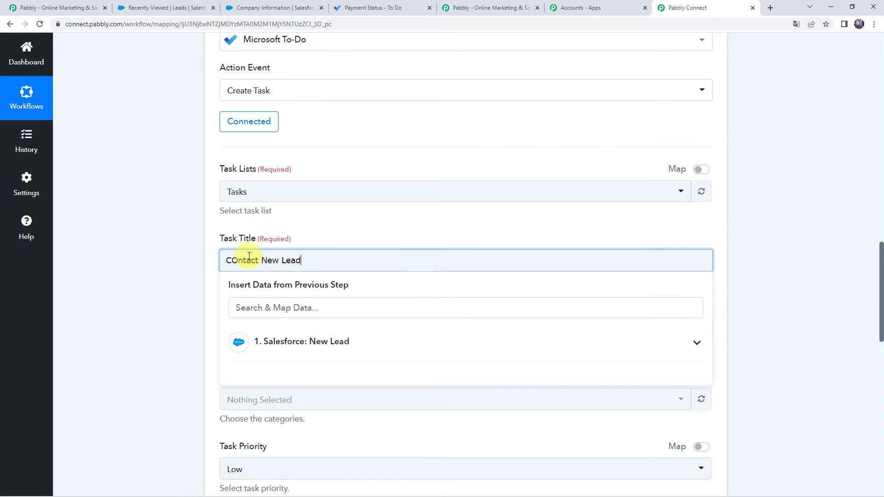
{"action": "key", "text": "BackSpace"}
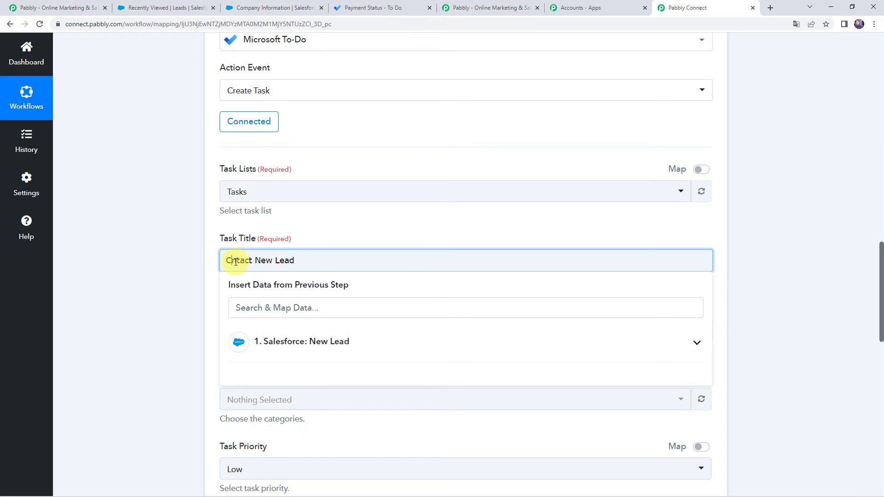
{"action": "type", "text": "o"}
{"action": "left_click", "coordinate": [184, 270]}
{"action": "scroll", "coordinate": [185, 270], "scroll_direction": "down", "scroll_amount": 2}
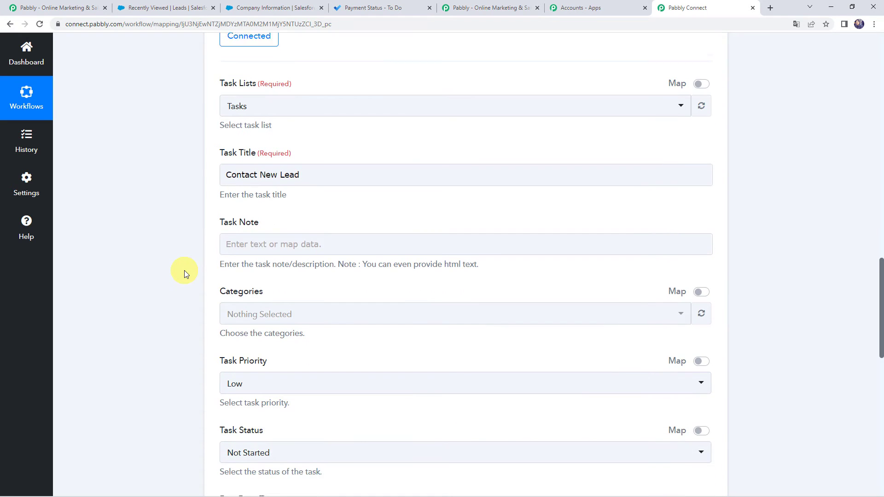
Start the task note with a "Name:" label followed by the mapped Name value from the Salesforce New Lead data
{"action": "left_click", "coordinate": [248, 234]}
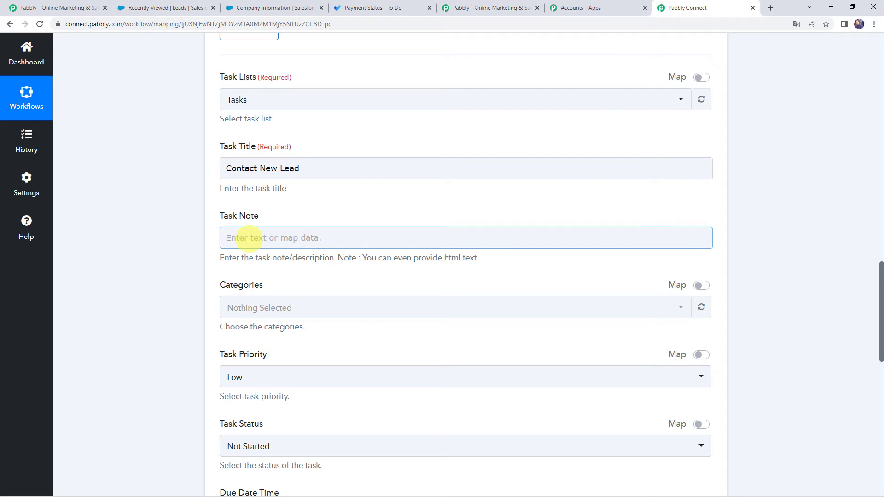
{"action": "left_click", "coordinate": [250, 239]}
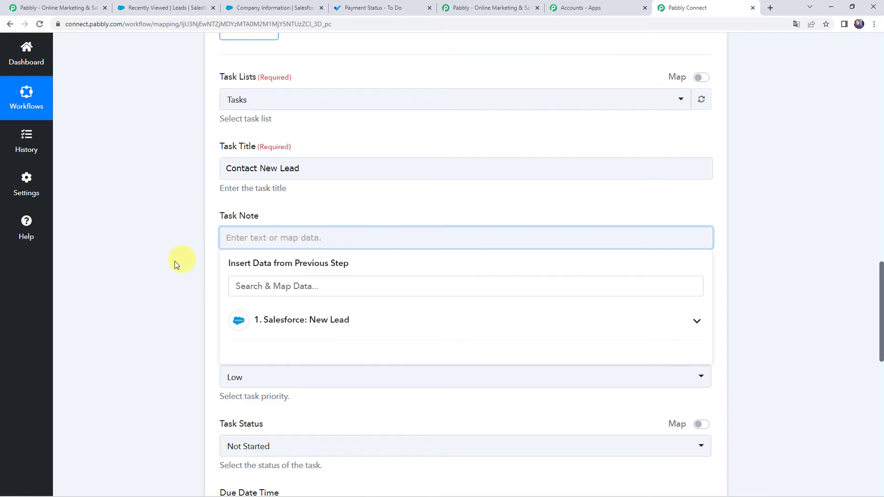
{"action": "scroll", "coordinate": [167, 264], "scroll_direction": "up", "scroll_amount": 15}
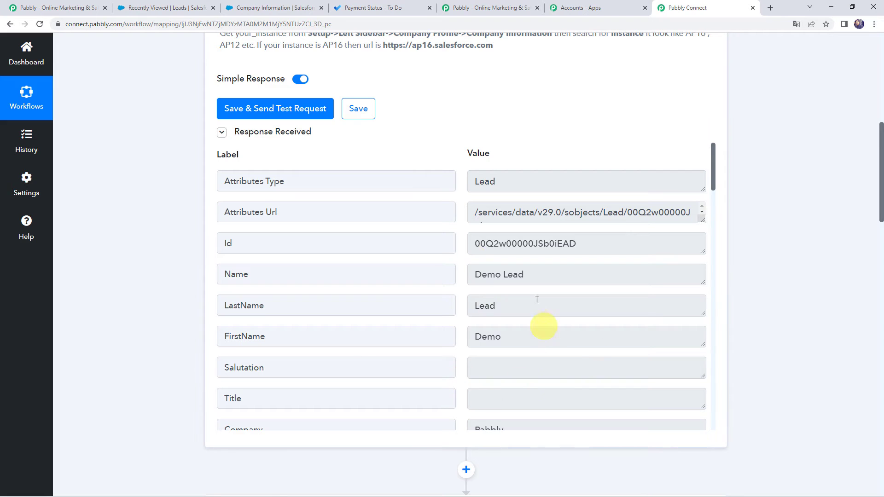
{"action": "scroll", "coordinate": [123, 325], "scroll_direction": "down", "scroll_amount": 12}
{"action": "scroll", "coordinate": [125, 324], "scroll_direction": "down", "scroll_amount": 5}
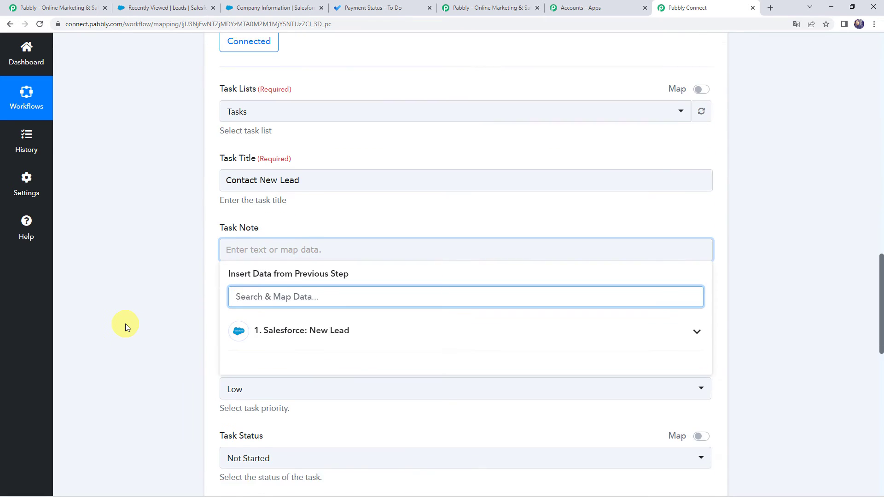
{"action": "left_click", "coordinate": [252, 243]}
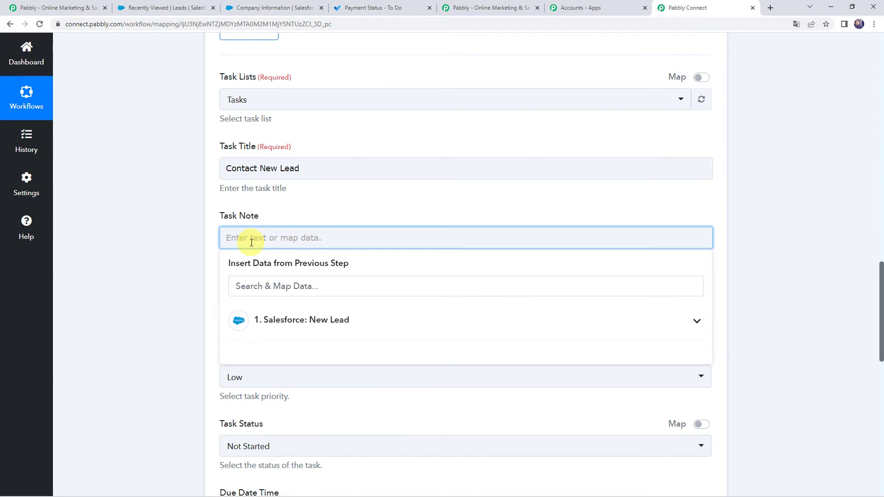
{"action": "type", "text": "Name:"}
{"action": "left_click", "coordinate": [273, 323]}
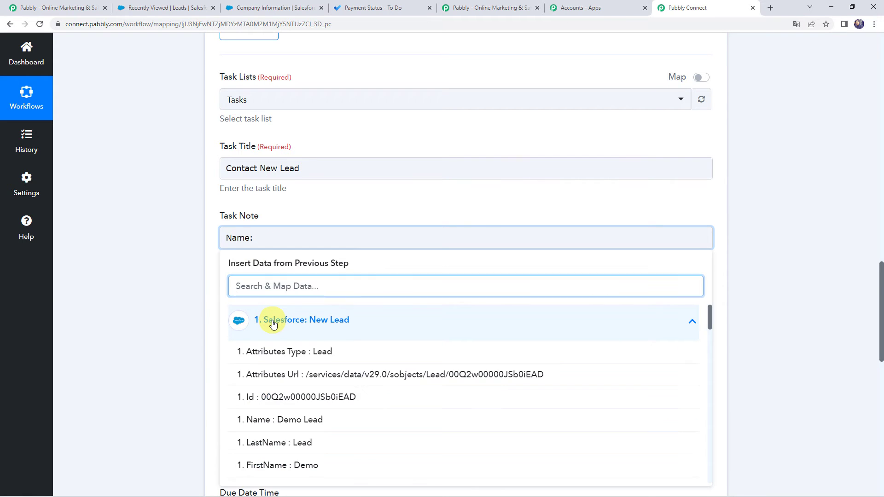
{"action": "left_click", "coordinate": [277, 420]}
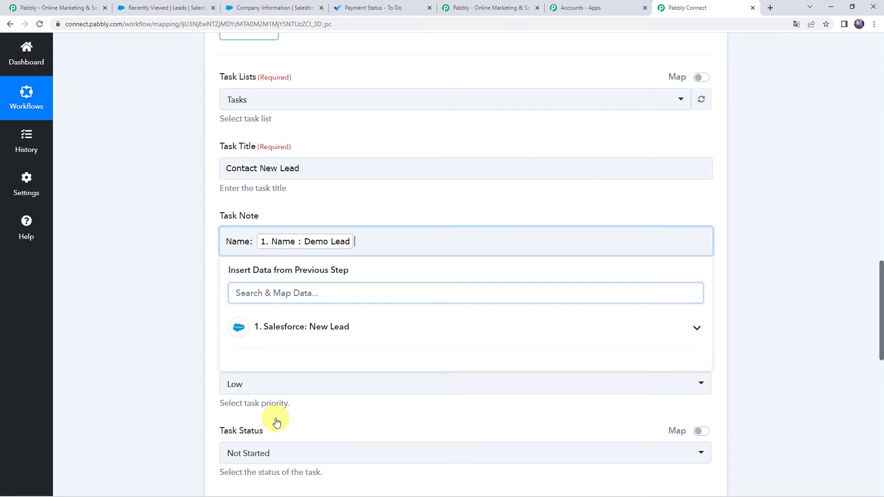
Add an "Email:" line to the task note and map the lead's Email value from the Salesforce data
{"action": "key", "text": "Return"}
{"action": "type", "text": "Email:"}
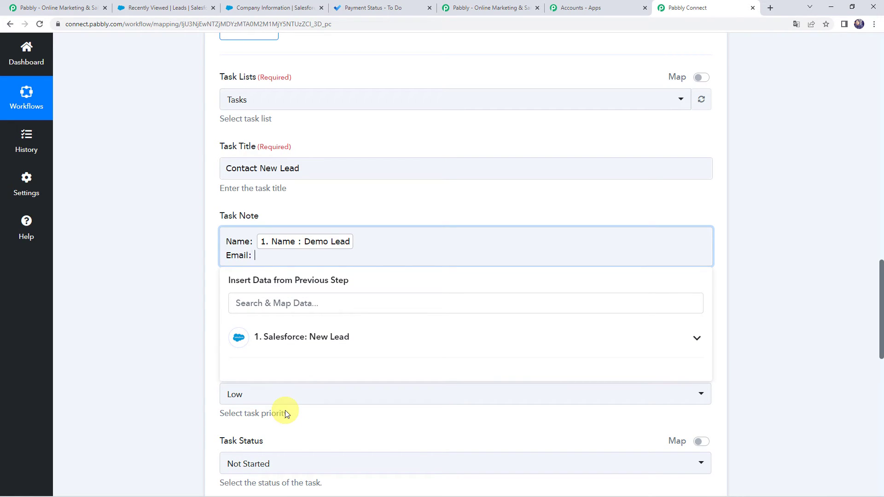
{"action": "left_click", "coordinate": [286, 336]}
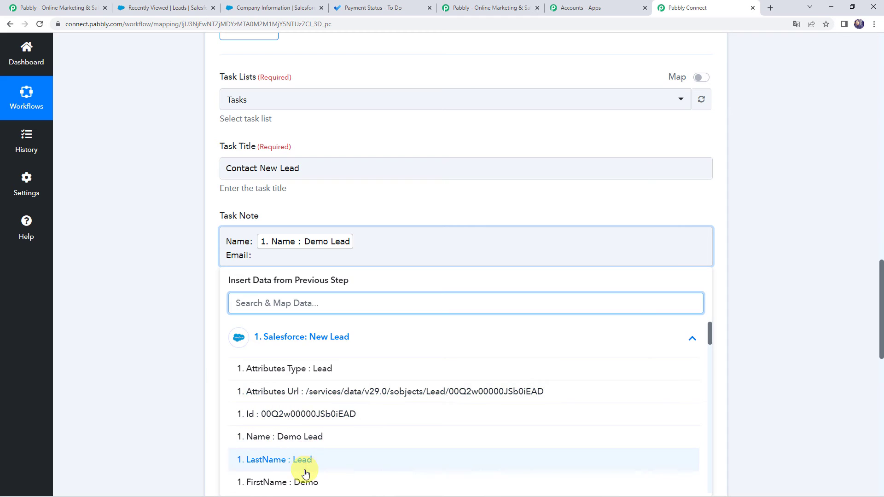
{"action": "scroll", "coordinate": [304, 467], "scroll_direction": "down", "scroll_amount": 1}
{"action": "scroll", "coordinate": [305, 468], "scroll_direction": "down", "scroll_amount": 7}
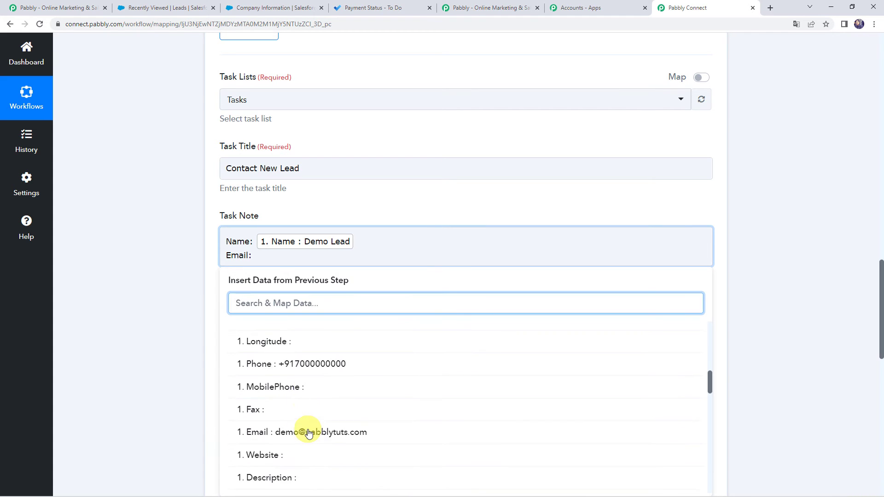
{"action": "left_click", "coordinate": [306, 430]}
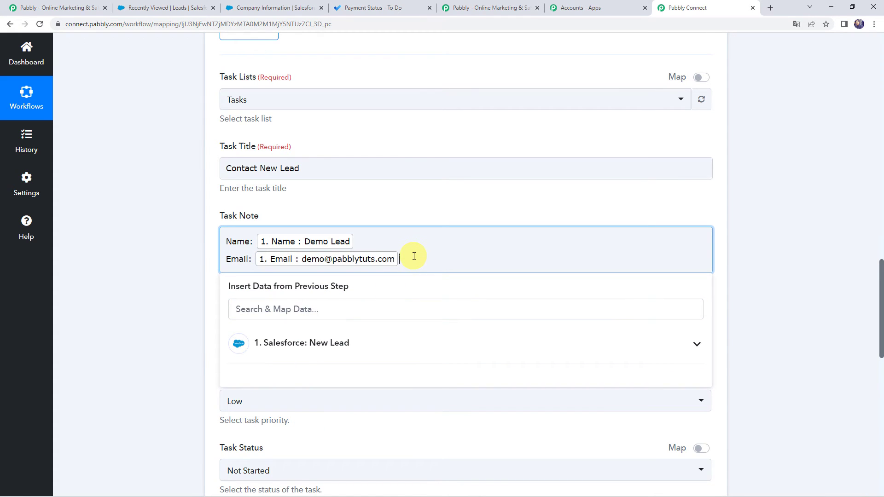
Add a "Phone:" line to the task note and map the lead's Phone value from the Salesforce data
{"action": "key", "text": "Return"}
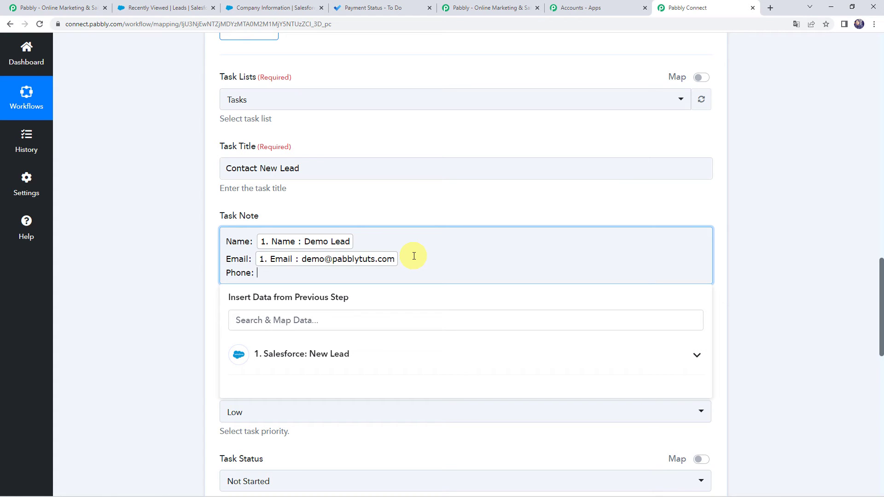
{"action": "left_click", "coordinate": [316, 354]}
{"action": "scroll", "coordinate": [316, 361], "scroll_direction": "down", "scroll_amount": 5}
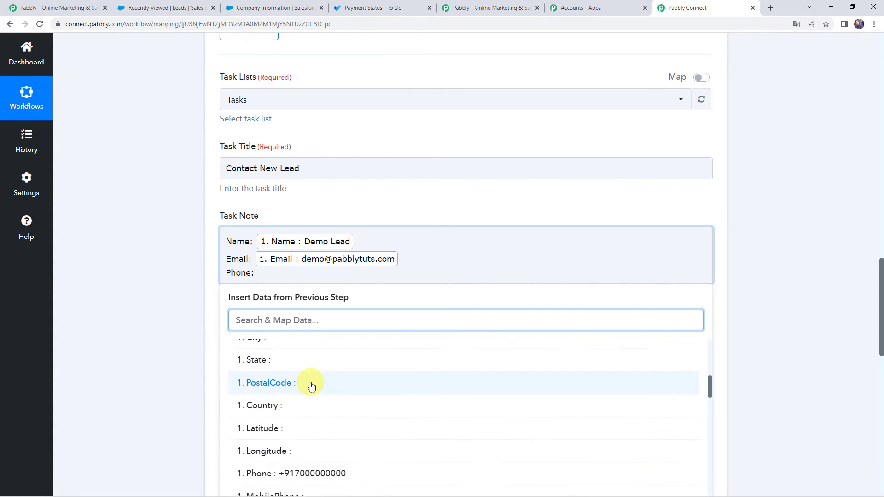
{"action": "scroll", "coordinate": [311, 386], "scroll_direction": "down", "scroll_amount": 2}
{"action": "left_click", "coordinate": [311, 386]}
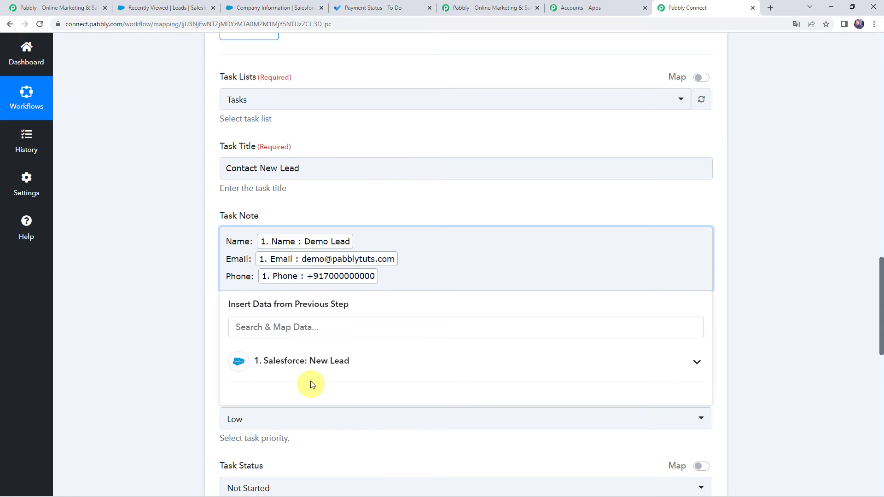
Add a "Company:" line to the task note and map the lead's Company value from the Salesforce data
{"action": "scroll", "coordinate": [195, 314], "scroll_direction": "down", "scroll_amount": 1}
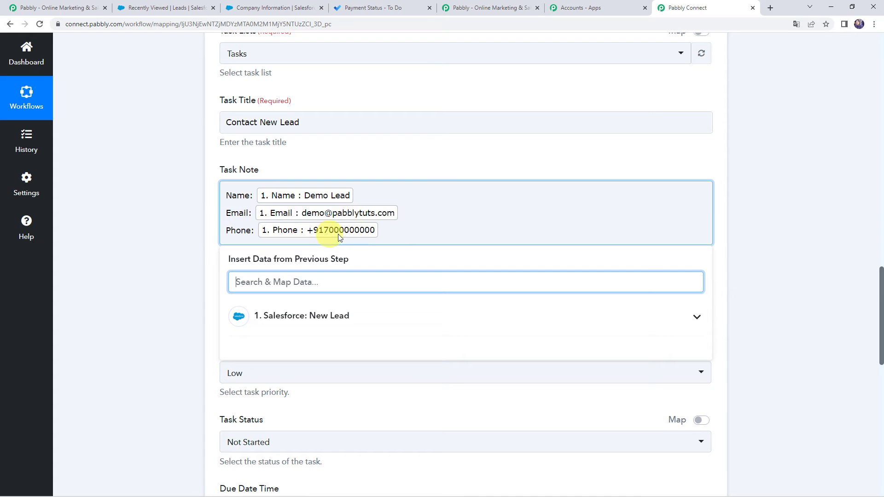
{"action": "left_click", "coordinate": [386, 233]}
{"action": "key", "text": "Return"}
{"action": "type", "text": "C"}
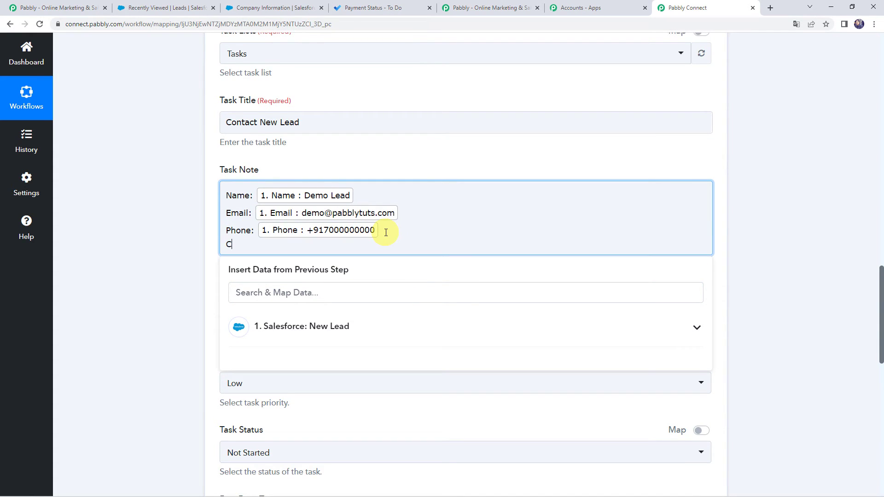
{"action": "type", "text": "ompany:"}
{"action": "left_click", "coordinate": [317, 325]}
{"action": "type", "text": "P"}
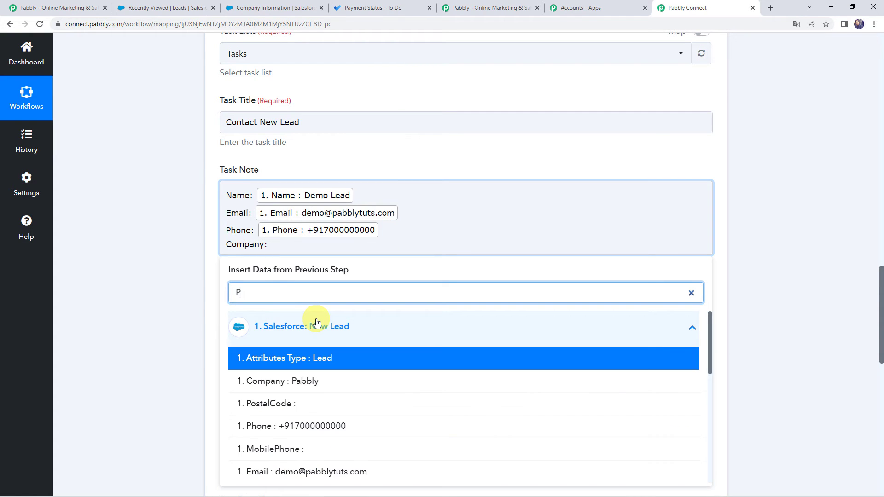
{"action": "left_click", "coordinate": [305, 381]}
{"action": "left_click", "coordinate": [100, 292]}
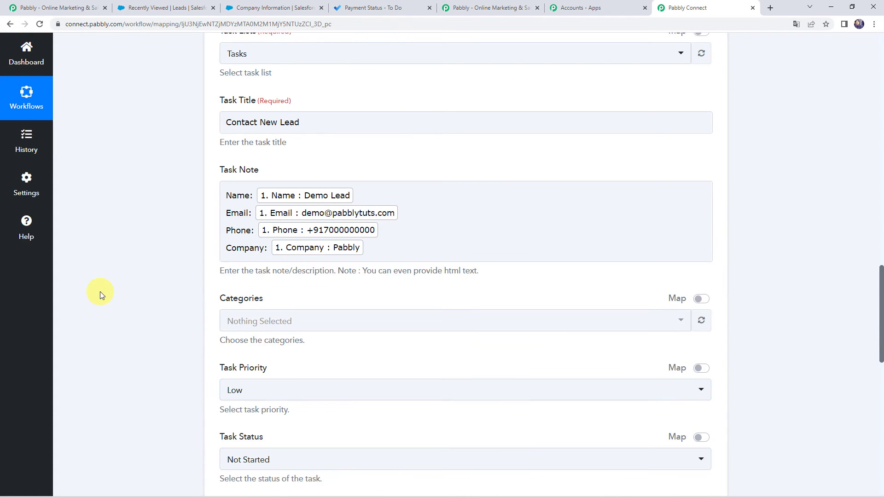
Set the task priority to Normal and the task status to Not Started
{"action": "scroll", "coordinate": [192, 236], "scroll_direction": "down", "scroll_amount": 5}
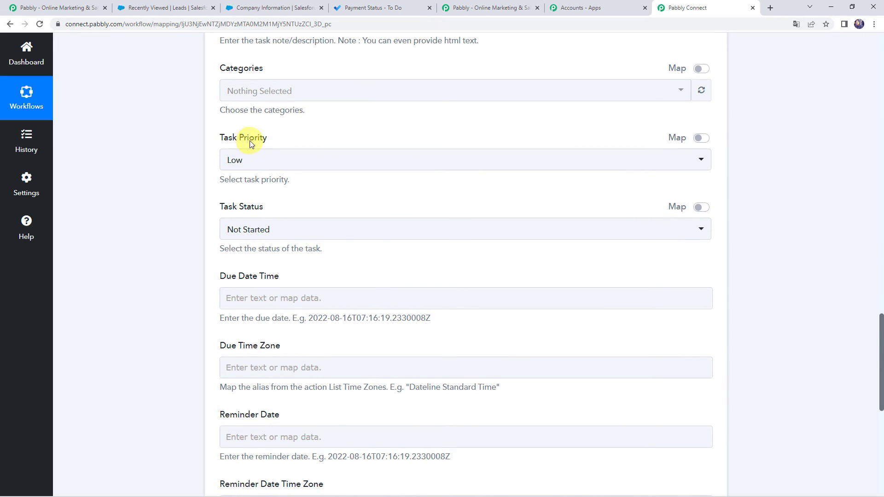
{"action": "left_click", "coordinate": [258, 159]}
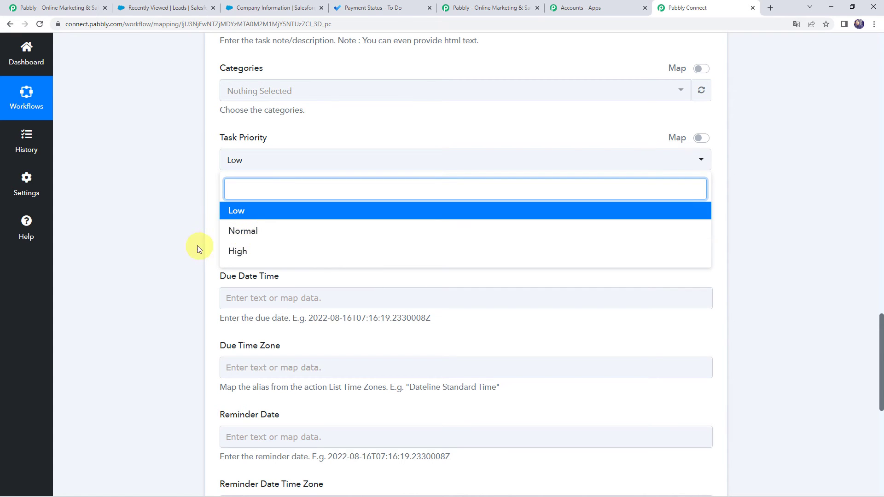
{"action": "left_click", "coordinate": [243, 232]}
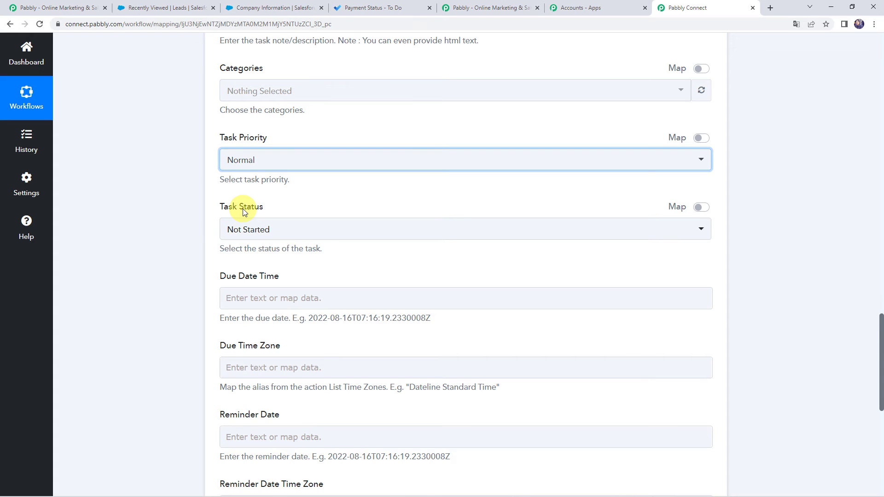
{"action": "left_click", "coordinate": [253, 229]}
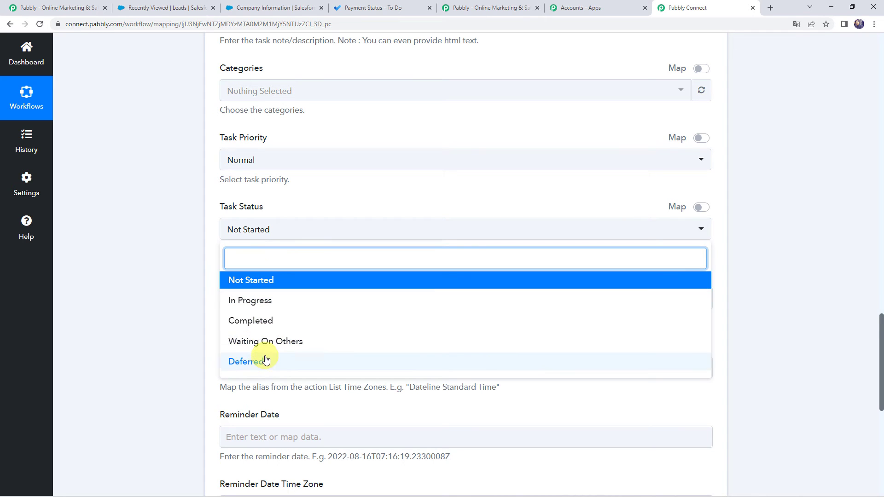
{"action": "left_click", "coordinate": [261, 281]}
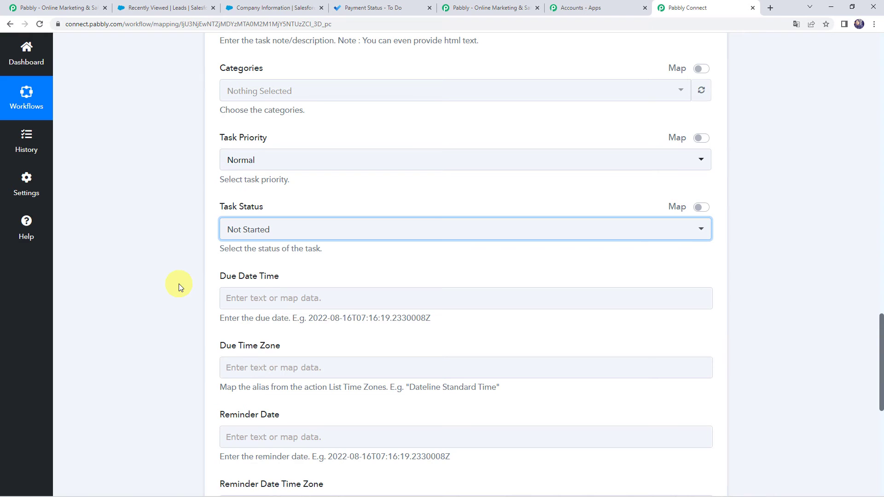
Review the example due date format, leave the date and time zone fields empty, and save the action with a test request
{"action": "scroll", "coordinate": [179, 284], "scroll_direction": "down", "scroll_amount": 2}
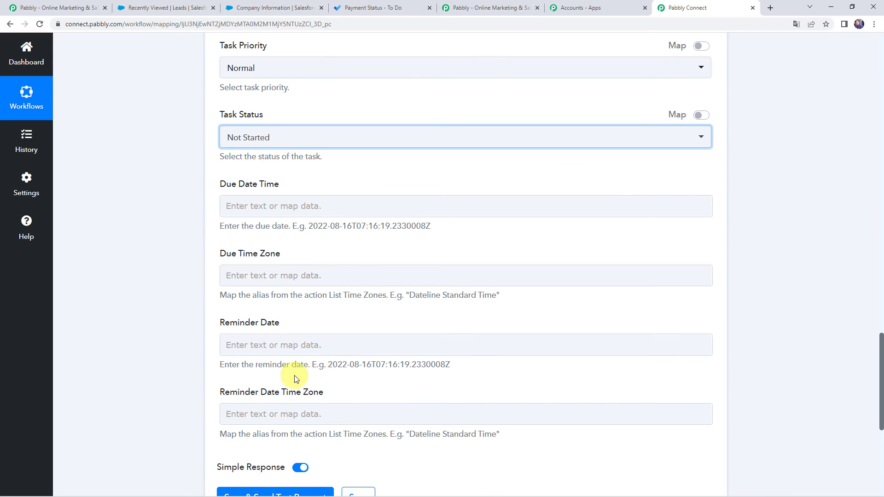
{"action": "left_click_drag", "start_coordinate": [309, 225], "coordinate": [449, 228]}
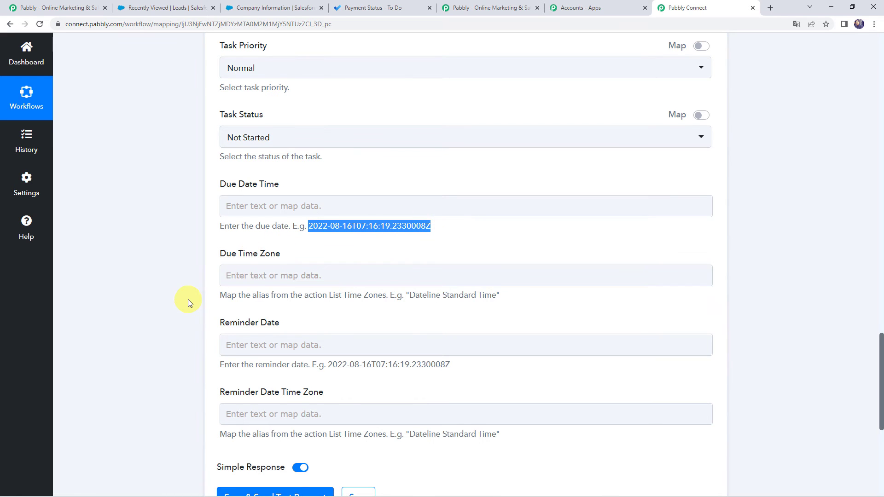
{"action": "scroll", "coordinate": [188, 300], "scroll_direction": "up", "scroll_amount": 5}
{"action": "scroll", "coordinate": [167, 329], "scroll_direction": "down", "scroll_amount": 9}
{"action": "left_click", "coordinate": [261, 319]}
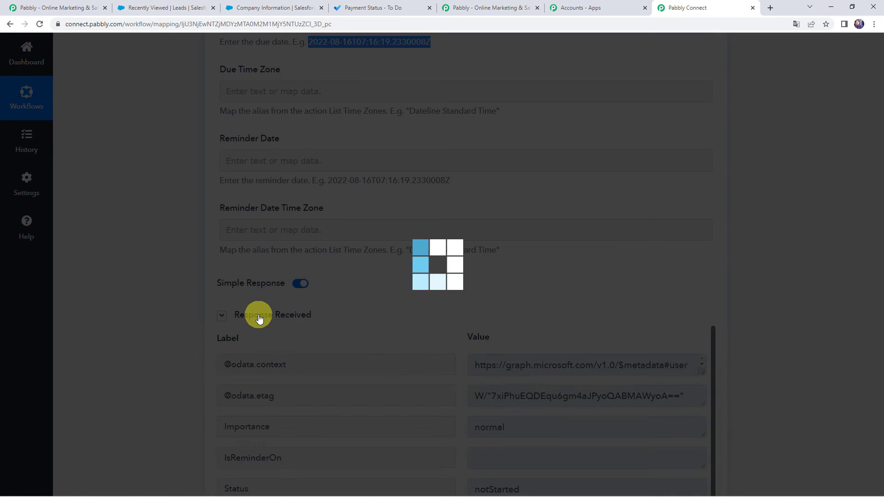
Check the action's response, then switch to Microsoft To Do and examine the lead details in the Contact New Lead task's note
{"action": "scroll", "coordinate": [181, 301], "scroll_direction": "down", "scroll_amount": 3}
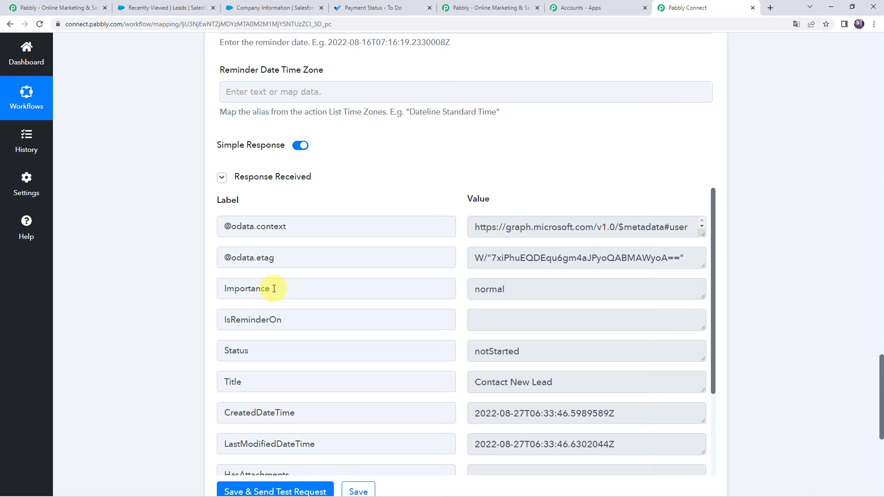
{"action": "left_click", "coordinate": [380, 10]}
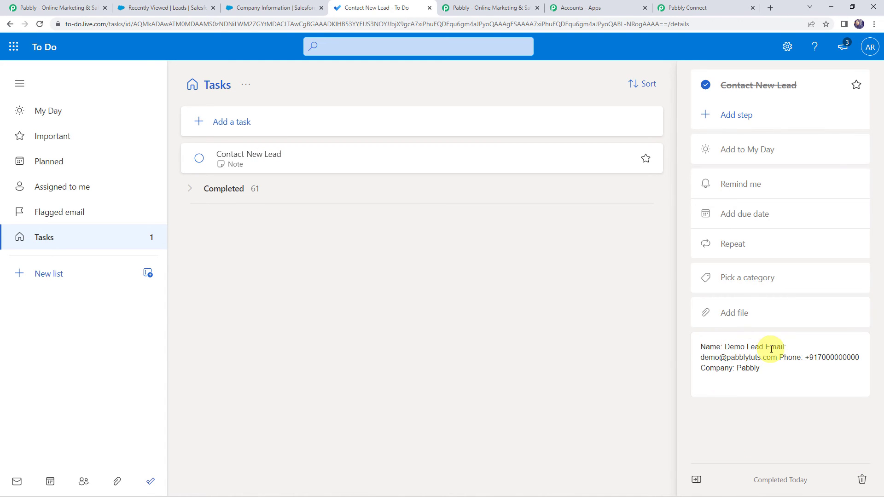
{"action": "left_click_drag", "start_coordinate": [709, 361], "coordinate": [865, 359]}
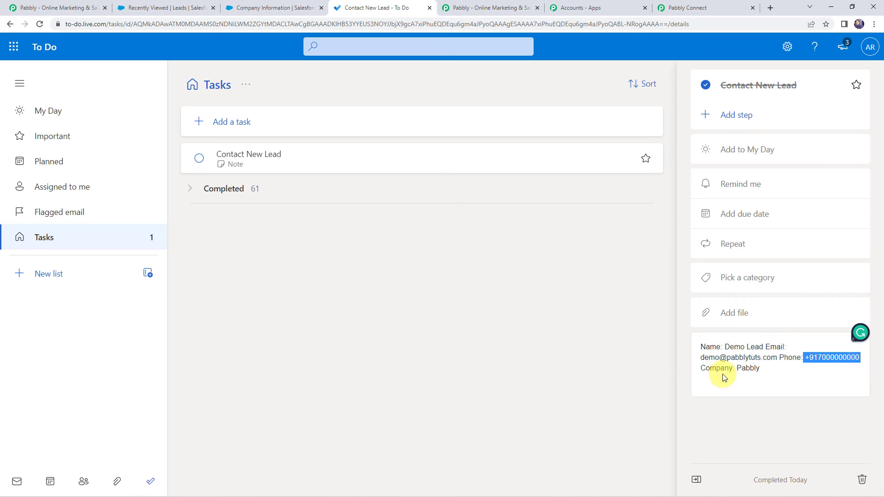
Check the company value in the task's note and return to the Pabbly Connect workflow to review the end of the action's response
{"action": "left_click_drag", "start_coordinate": [735, 369], "coordinate": [771, 371]}
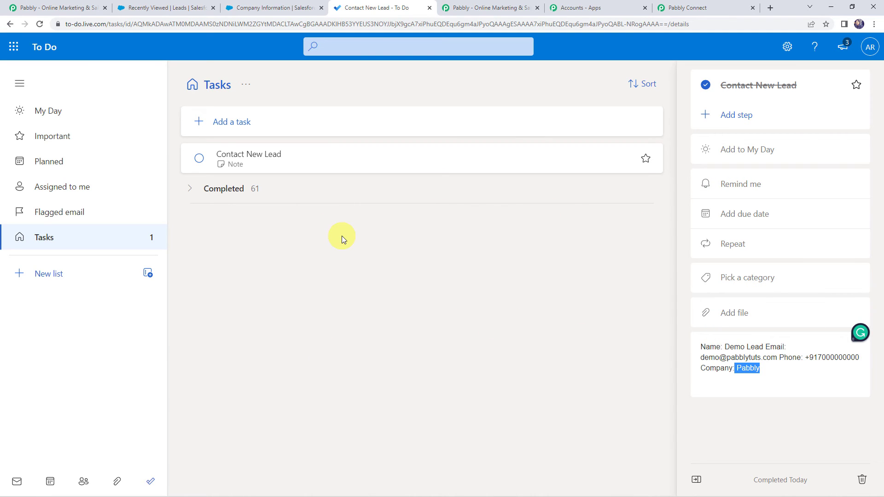
{"action": "left_click", "coordinate": [714, 9]}
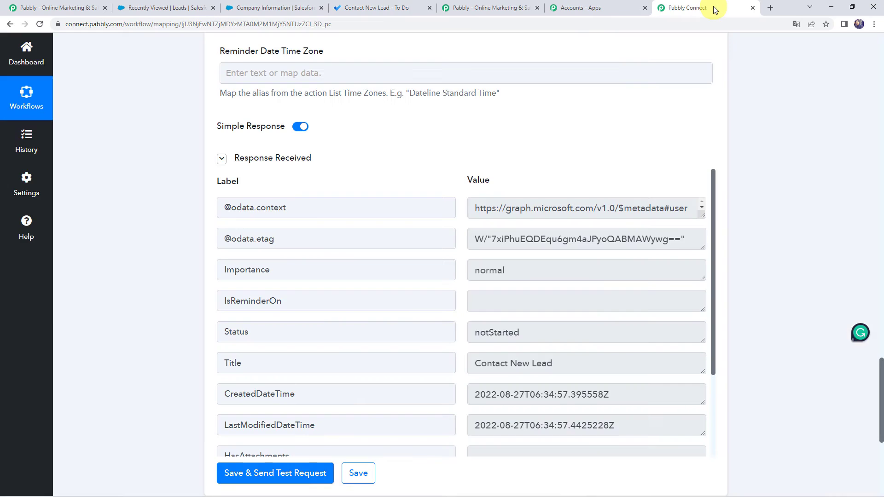
{"action": "scroll", "coordinate": [164, 284], "scroll_direction": "down", "scroll_amount": 2}
{"action": "scroll", "coordinate": [364, 382], "scroll_direction": "down", "scroll_amount": 1}
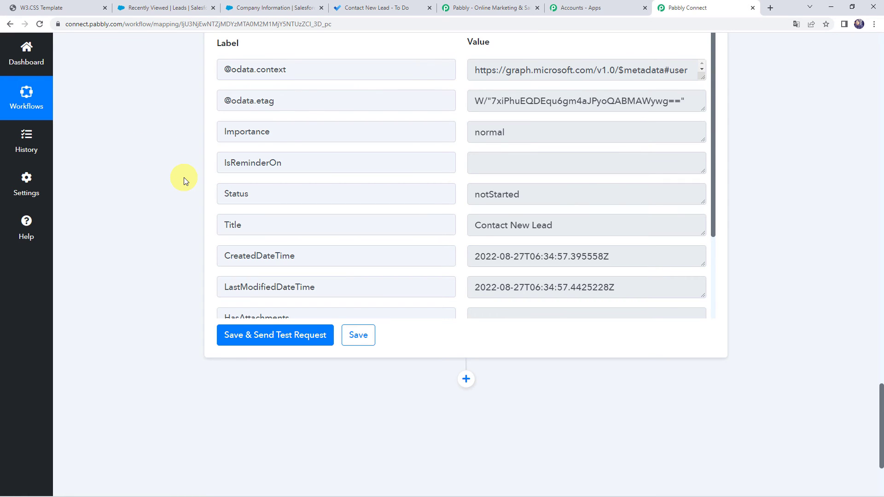
Switch to the website's Sign Up form and enter the test lead's first name, last name and email address
{"action": "left_click", "coordinate": [51, 7]}
{"action": "left_click", "coordinate": [242, 150]}
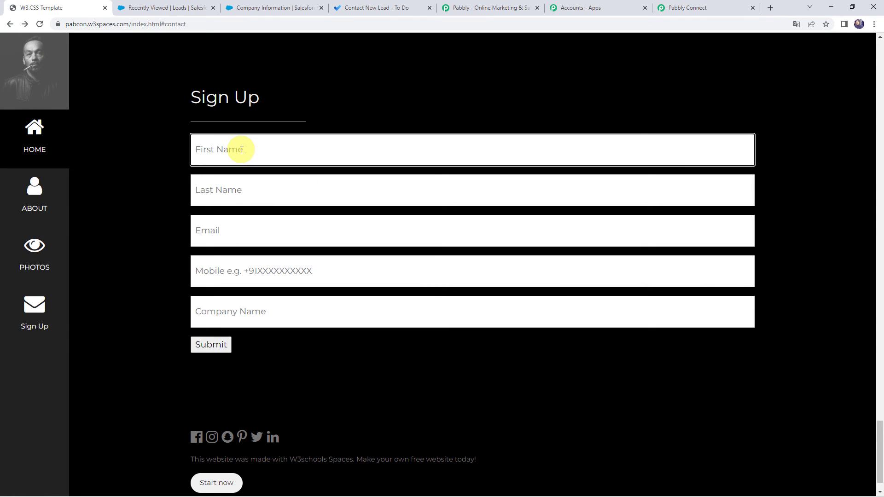
{"action": "type", "text": "Dummy"}
{"action": "key", "text": "Tab"}
{"action": "type", "text": "Cus"}
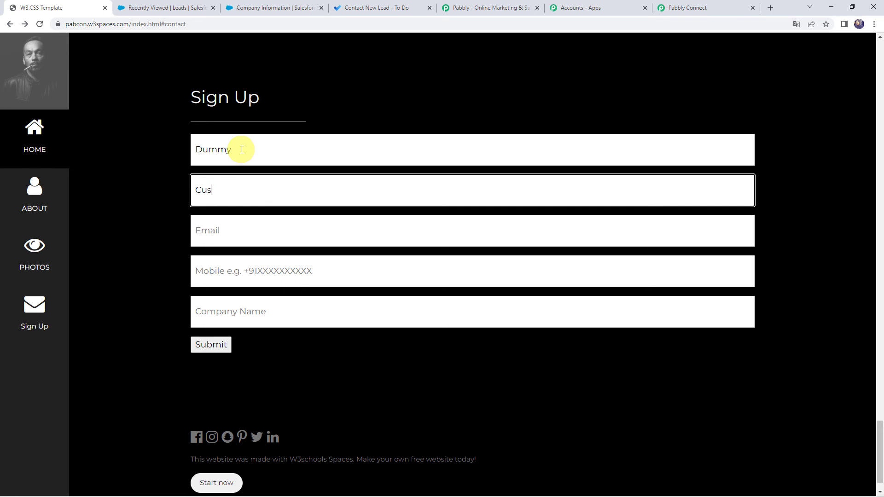
{"action": "key", "text": "Tab"}
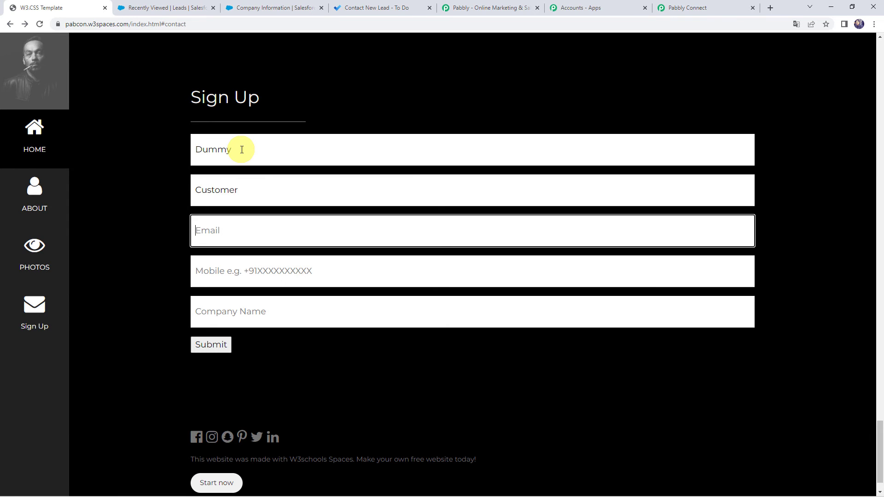
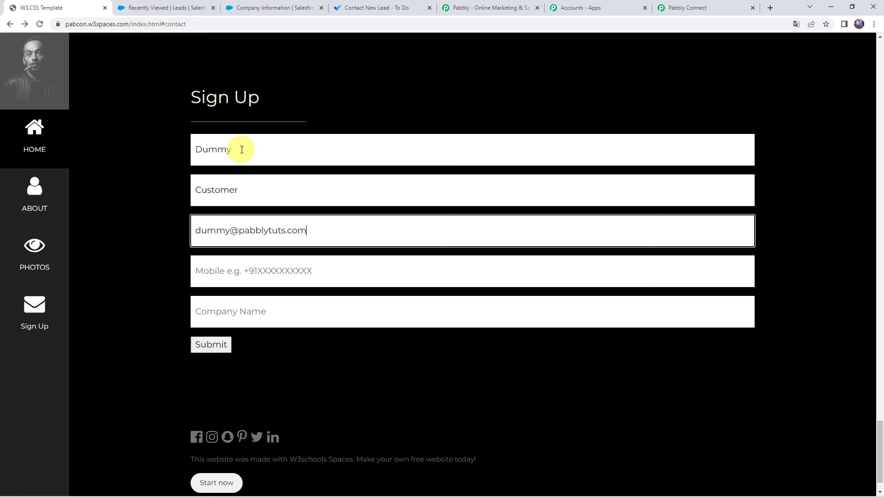
Enter the lead's mobile number and the company name Magnet Brains, and submit the sign-up form
{"action": "key", "text": "Tab"}
{"action": "type", "text": "+9"}
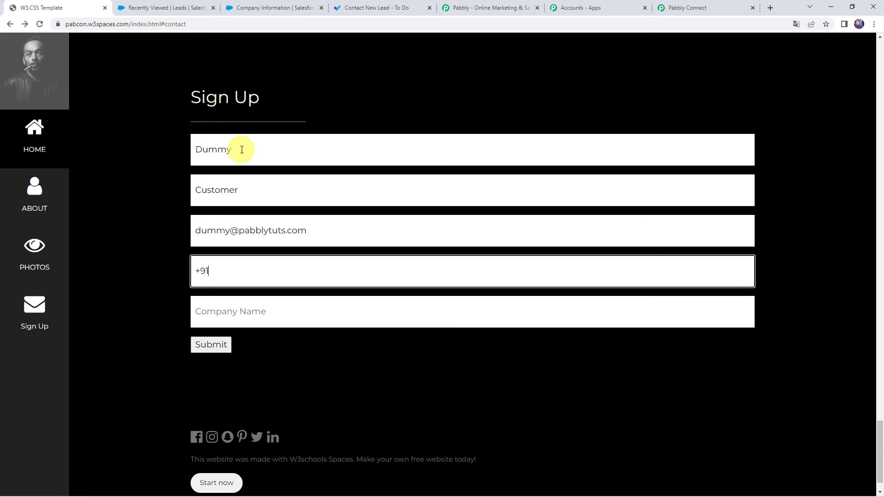
{"action": "type", "text": "18000000000"}
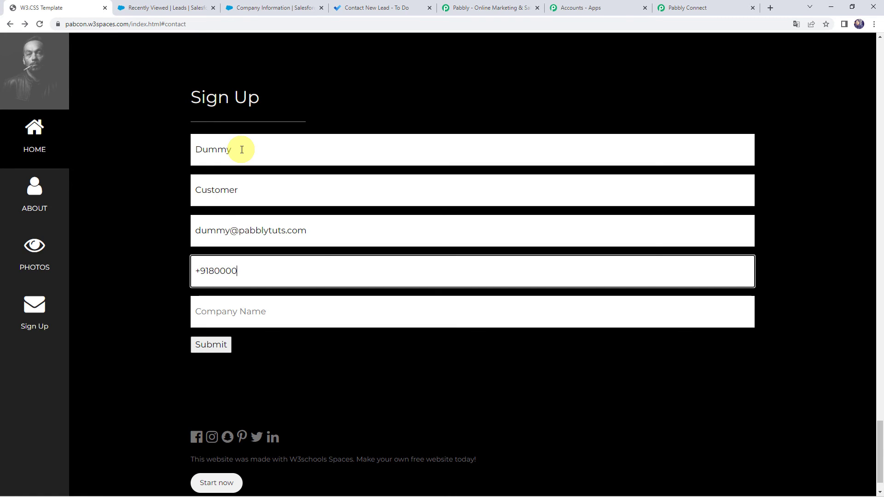
{"action": "key", "text": "Tab"}
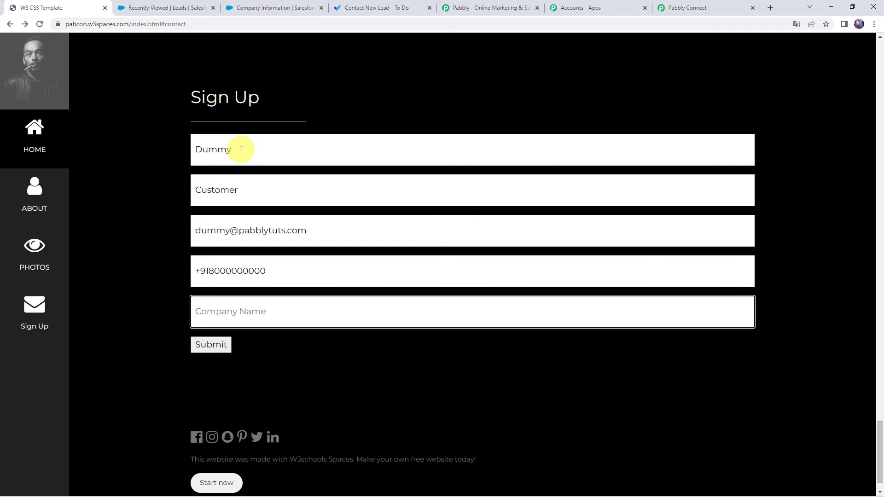
{"action": "type", "text": "Magnet Brains"}
{"action": "left_click", "coordinate": [218, 348]}
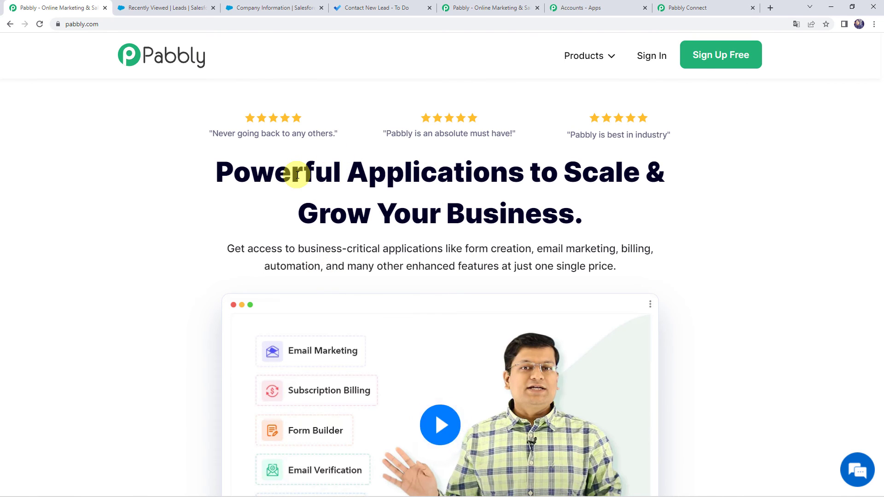
Switch to Microsoft To Do, reload the task list, and examine the lead details in the note of the newest Contact New Lead task
{"action": "left_click", "coordinate": [399, 11]}
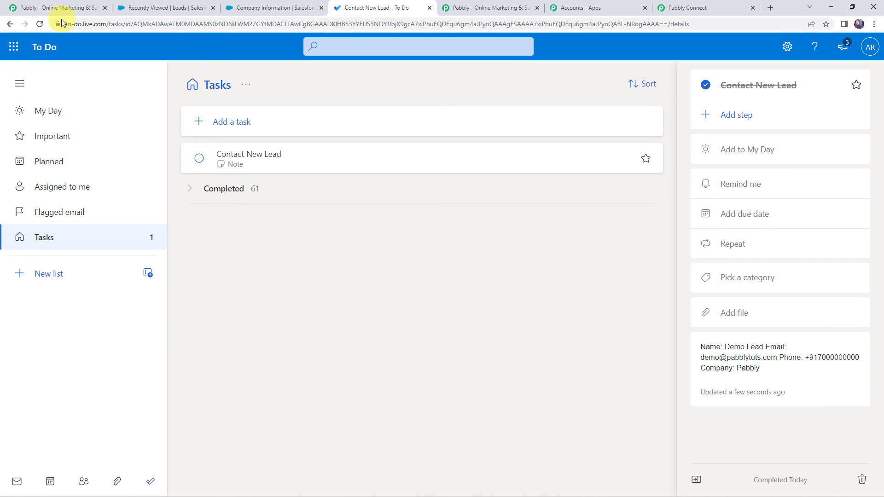
{"action": "left_click", "coordinate": [40, 24]}
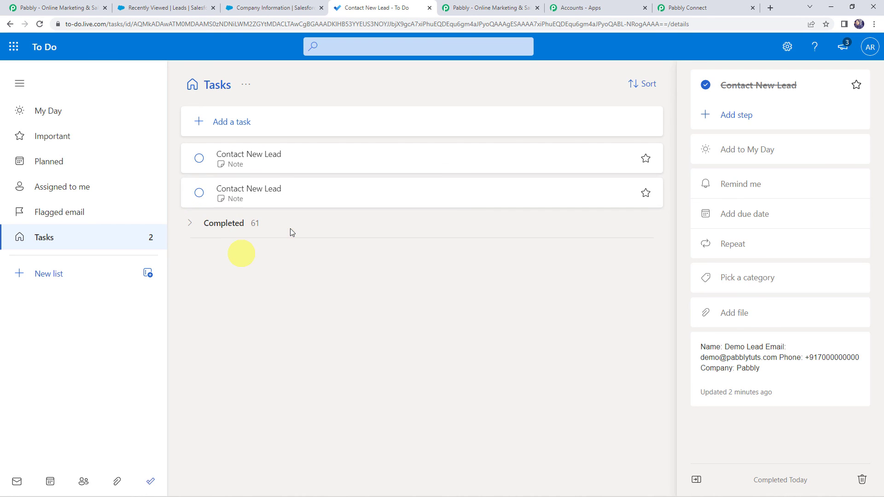
{"action": "left_click", "coordinate": [263, 161]}
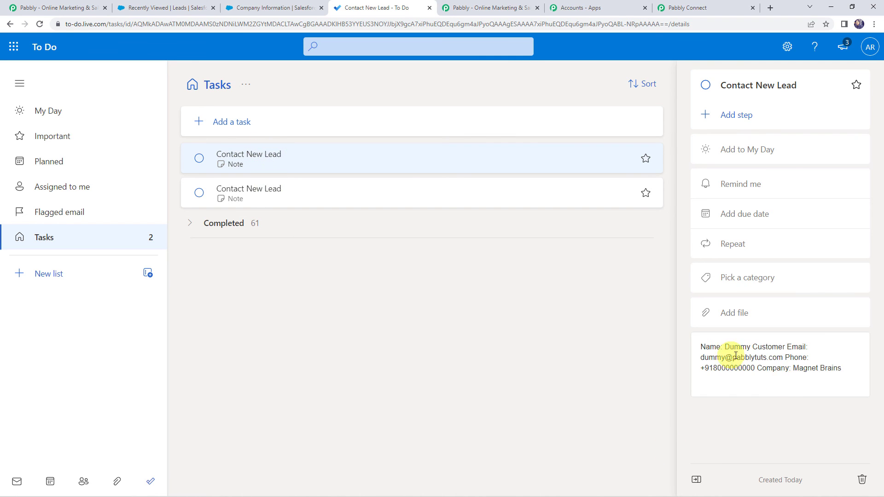
{"action": "left_click_drag", "start_coordinate": [723, 346], "coordinate": [793, 347]}
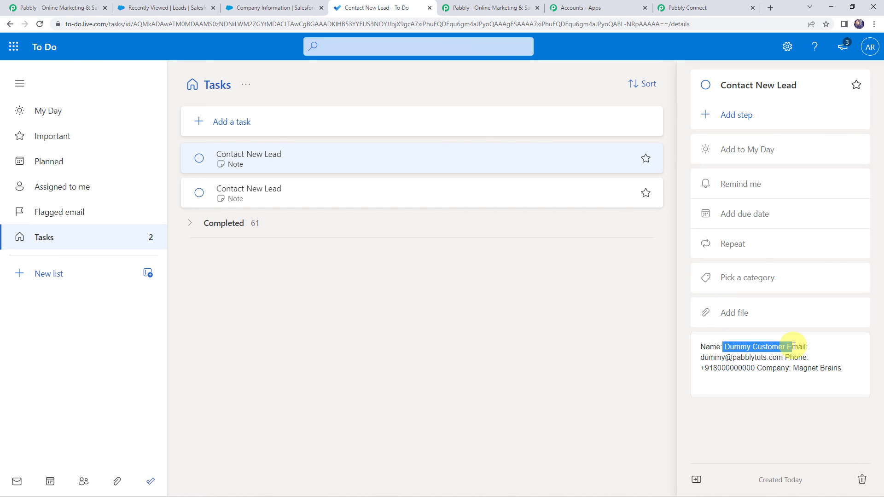
{"action": "left_click", "coordinate": [724, 348]}
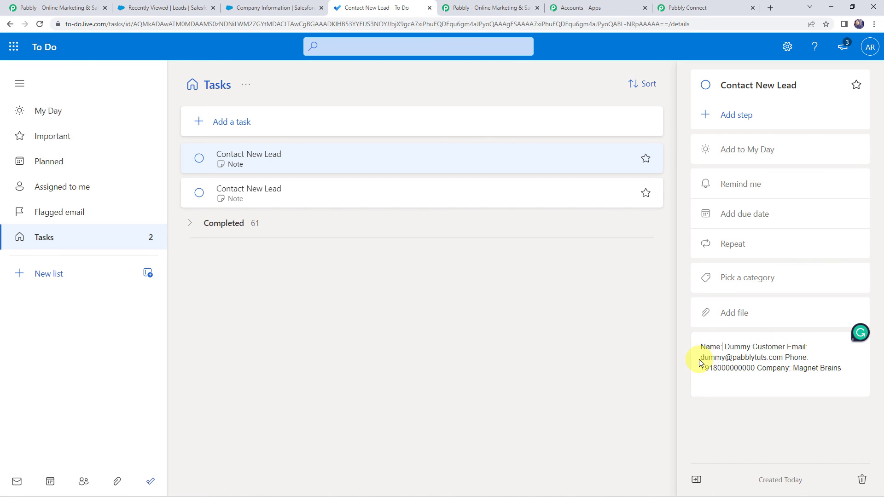
{"action": "left_click_drag", "start_coordinate": [705, 369], "coordinate": [848, 372]}
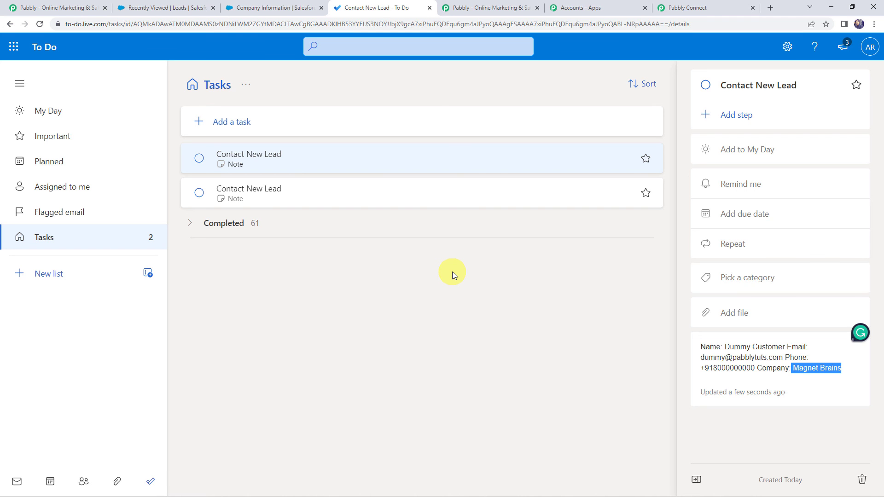
{"action": "right_click", "coordinate": [565, 149]}
{"action": "left_click", "coordinate": [421, 308]}
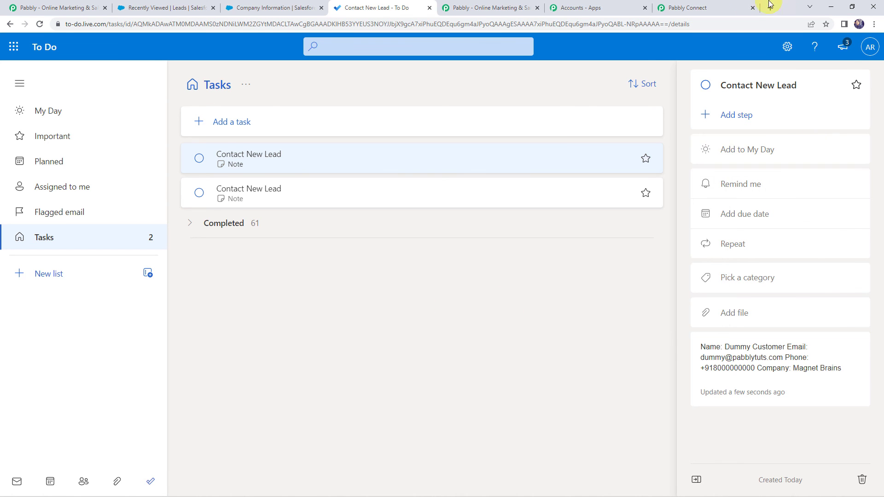
Return to the Pabbly Connect workflow and collapse the Salesforce trigger and Microsoft To-Do action for an overview
{"action": "left_click", "coordinate": [707, 7]}
{"action": "scroll", "coordinate": [341, 175], "scroll_direction": "up", "scroll_amount": 20}
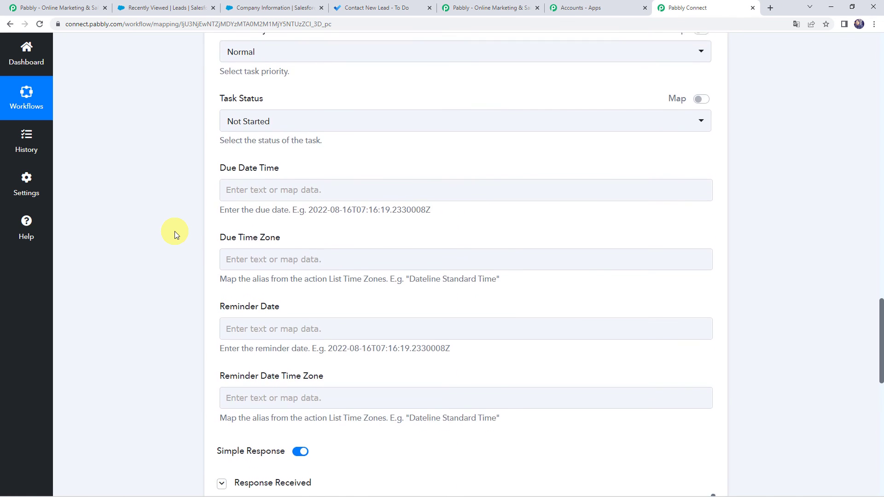
{"action": "scroll", "coordinate": [410, 277], "scroll_direction": "up", "scroll_amount": 15}
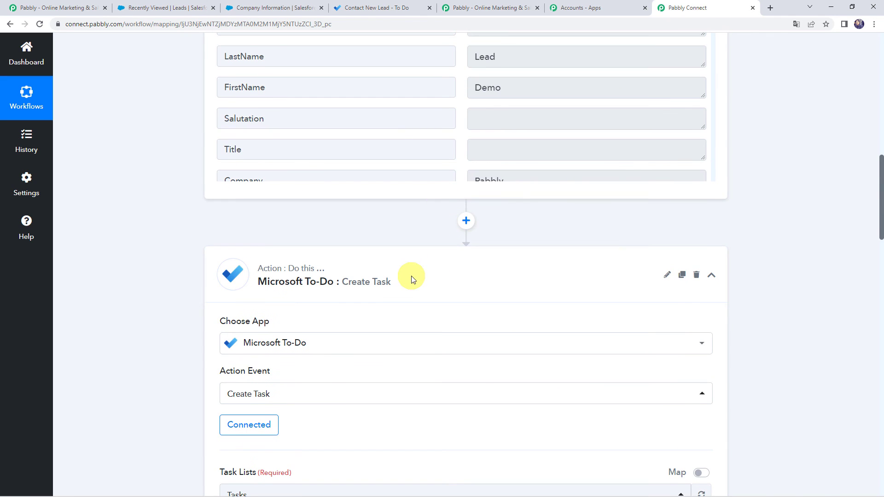
{"action": "scroll", "coordinate": [411, 277], "scroll_direction": "up", "scroll_amount": 4}
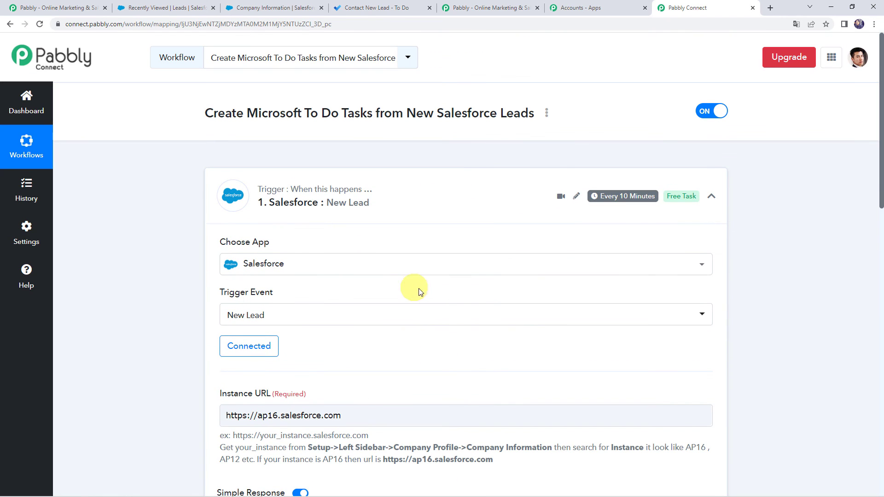
{"action": "left_click", "coordinate": [416, 196]}
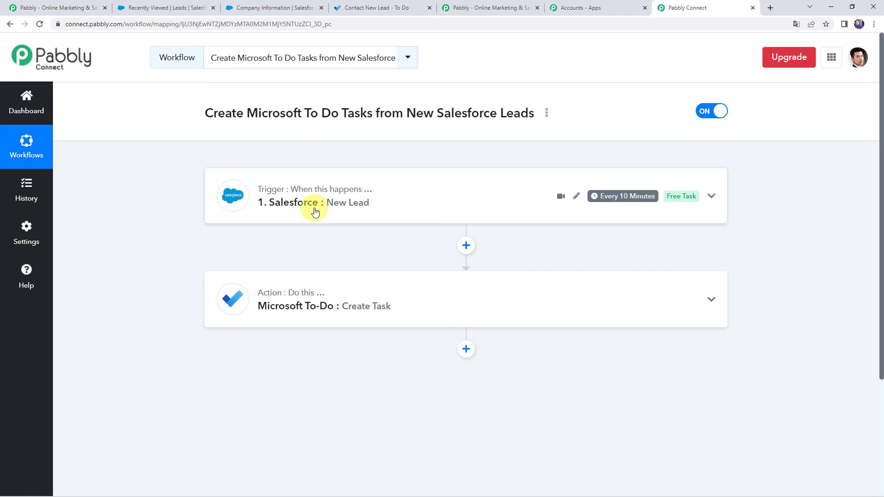